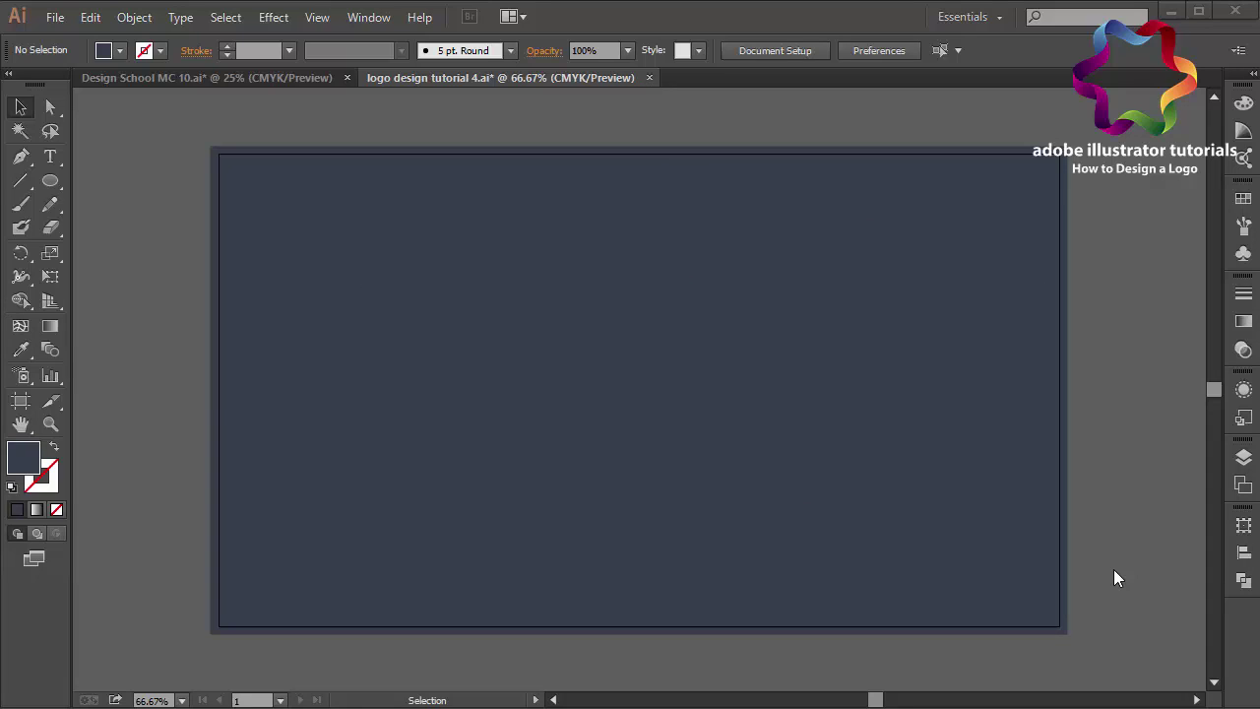
Step: Draw a large circle with the Ellipse Tool and give it a white FFFFFF fill
left_click(53, 187)
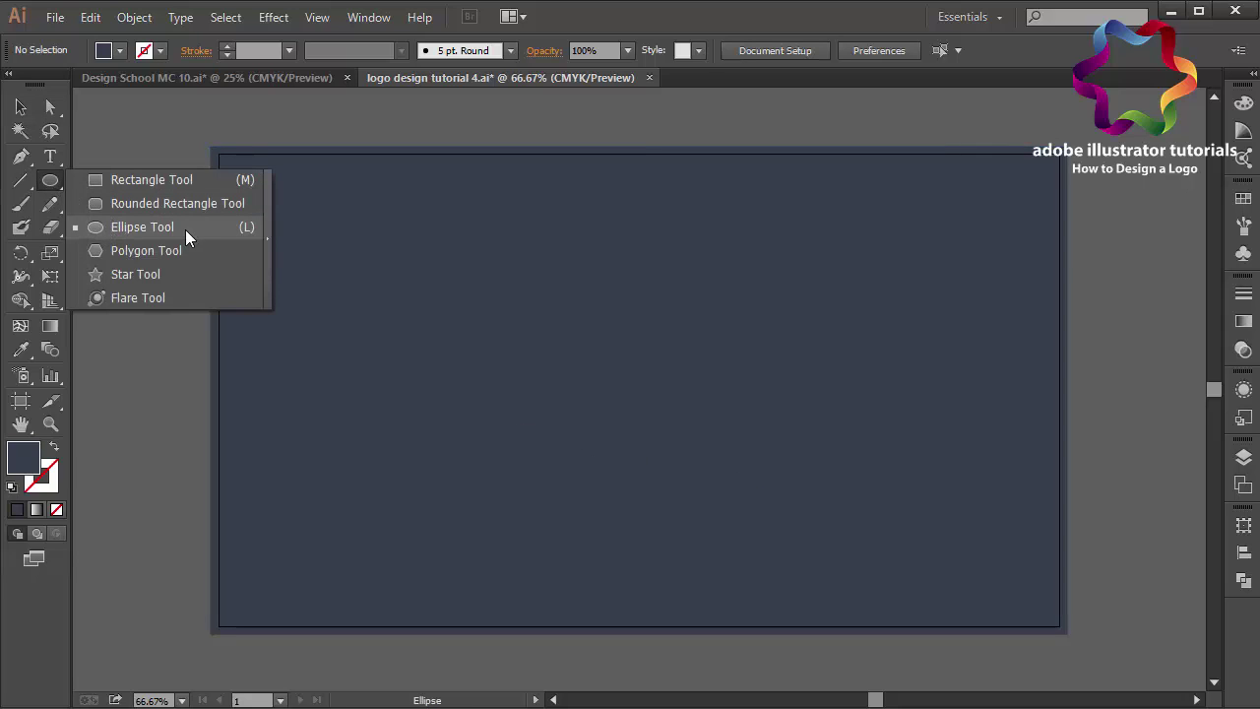
left_click(146, 228)
left_click_drag(370, 230, 689, 464)
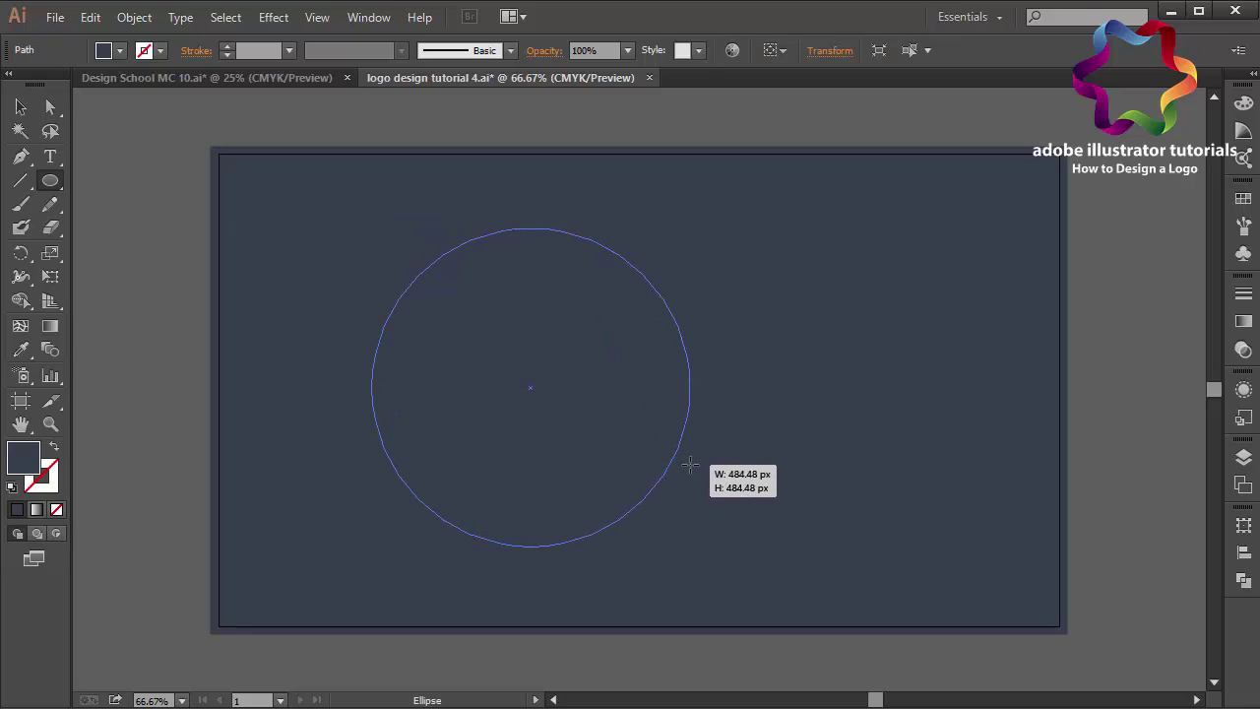
double_click(29, 465)
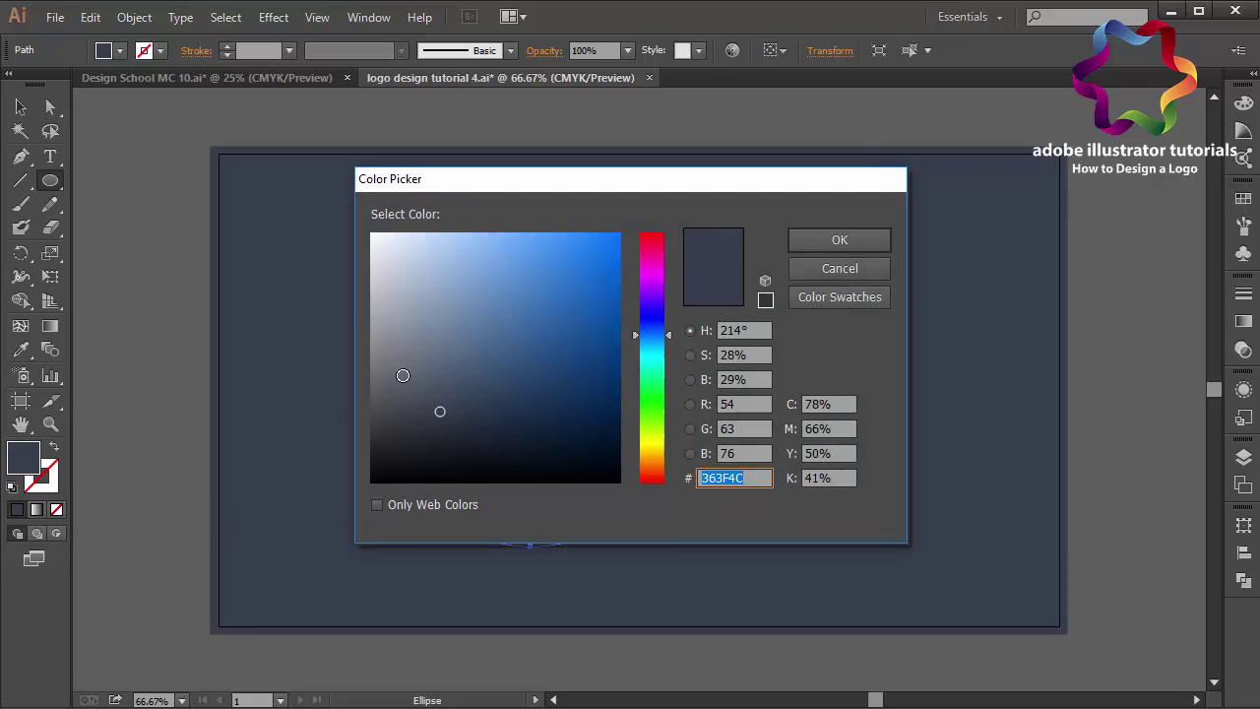
left_click_drag(402, 375, 370, 232)
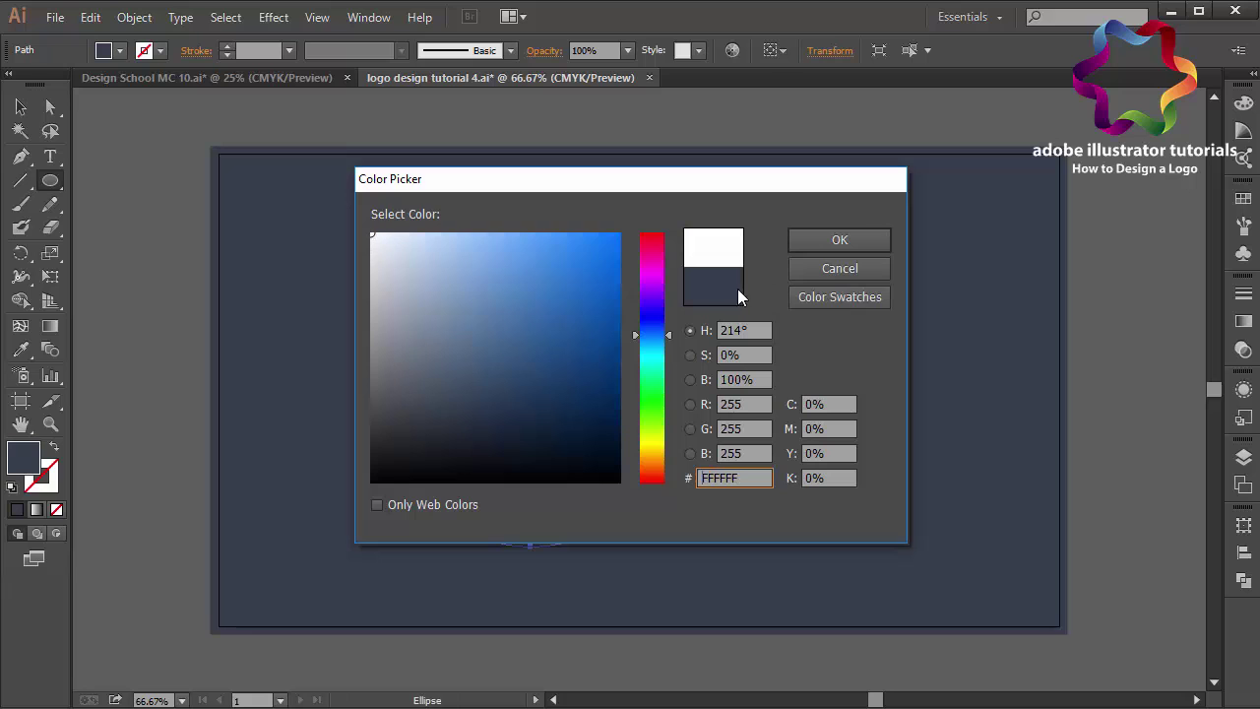
left_click(834, 240)
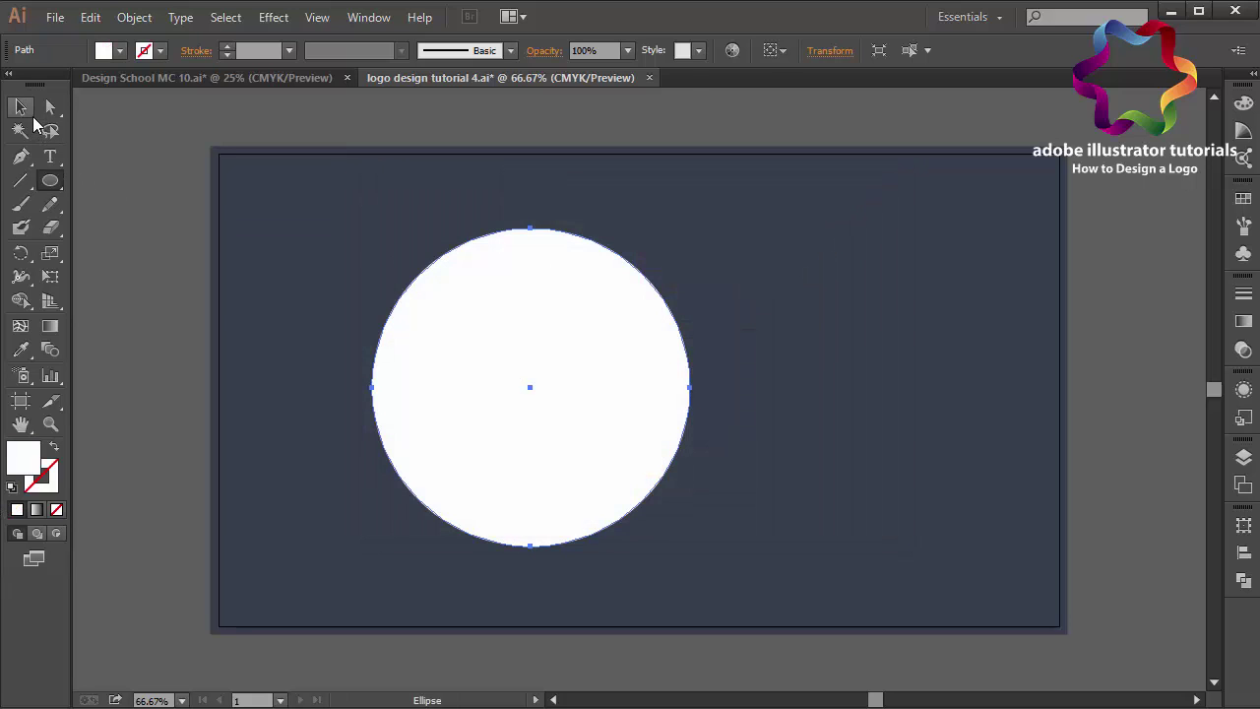
Step: Pen-draw a closed curved wedge from the circle's centre through its right and top-right edges
left_click(22, 107)
left_click(118, 137)
left_click(21, 155)
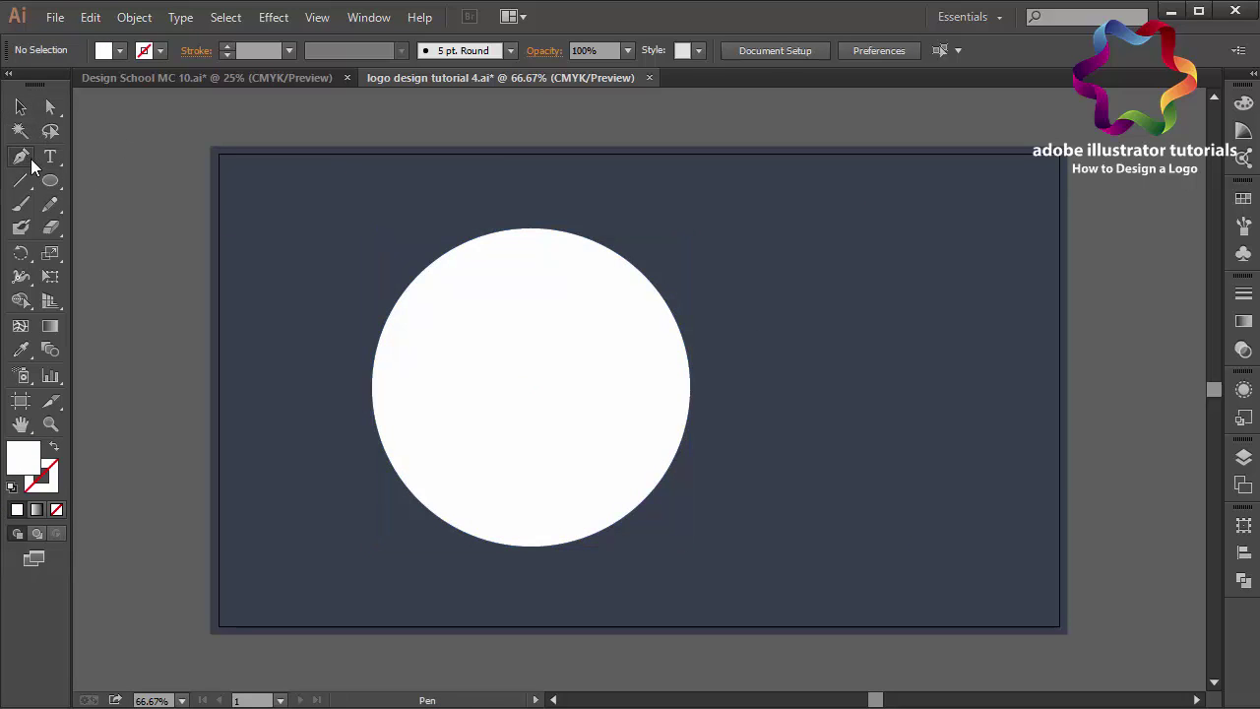
left_click(530, 388)
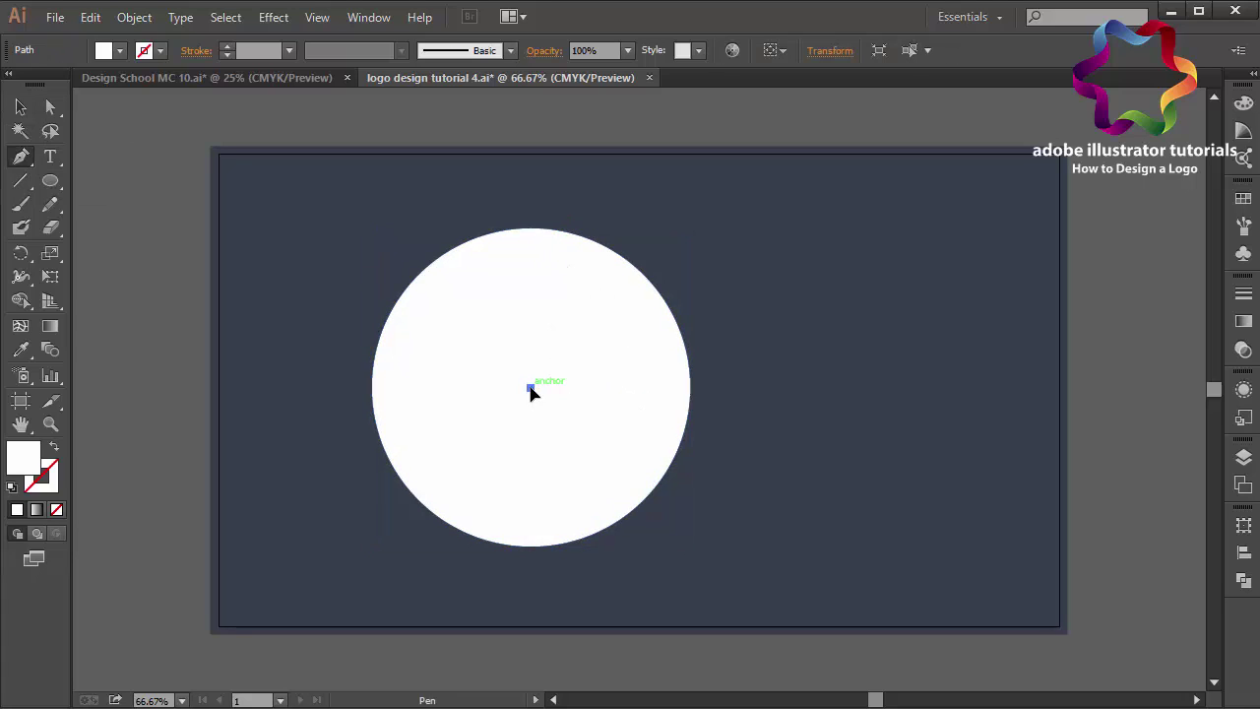
left_click(691, 350)
left_click_drag(718, 350, 784, 344)
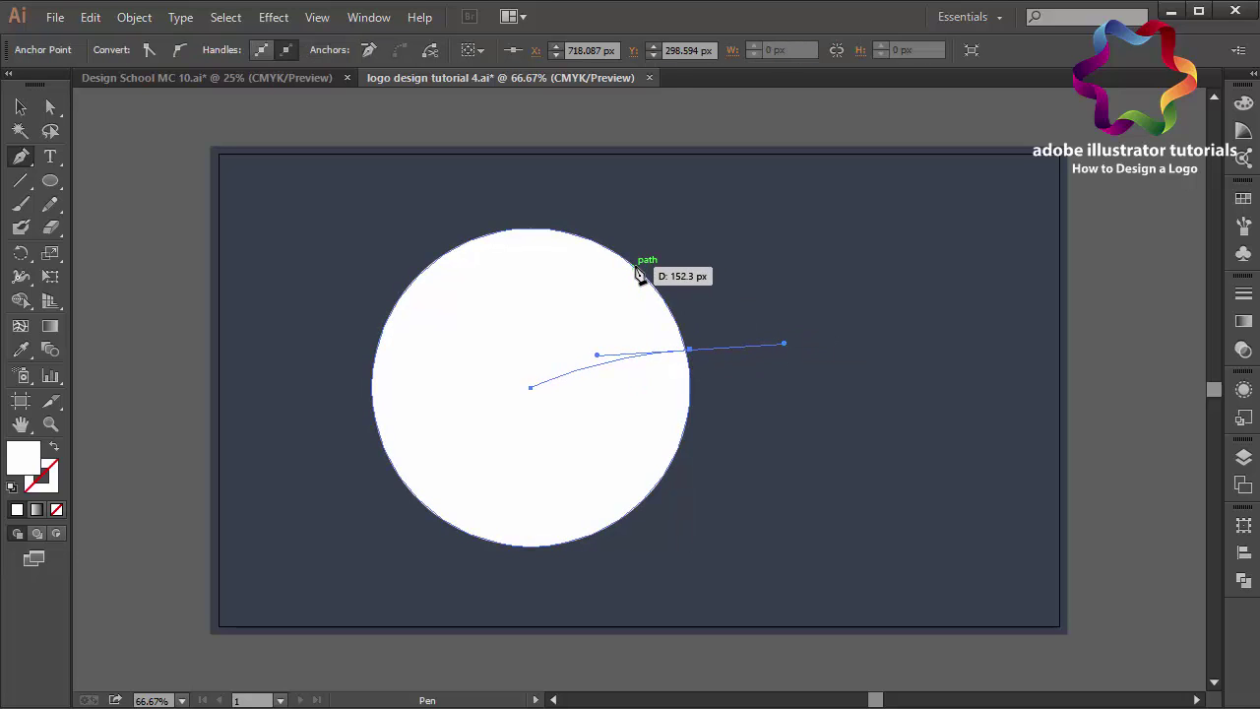
left_click(691, 349)
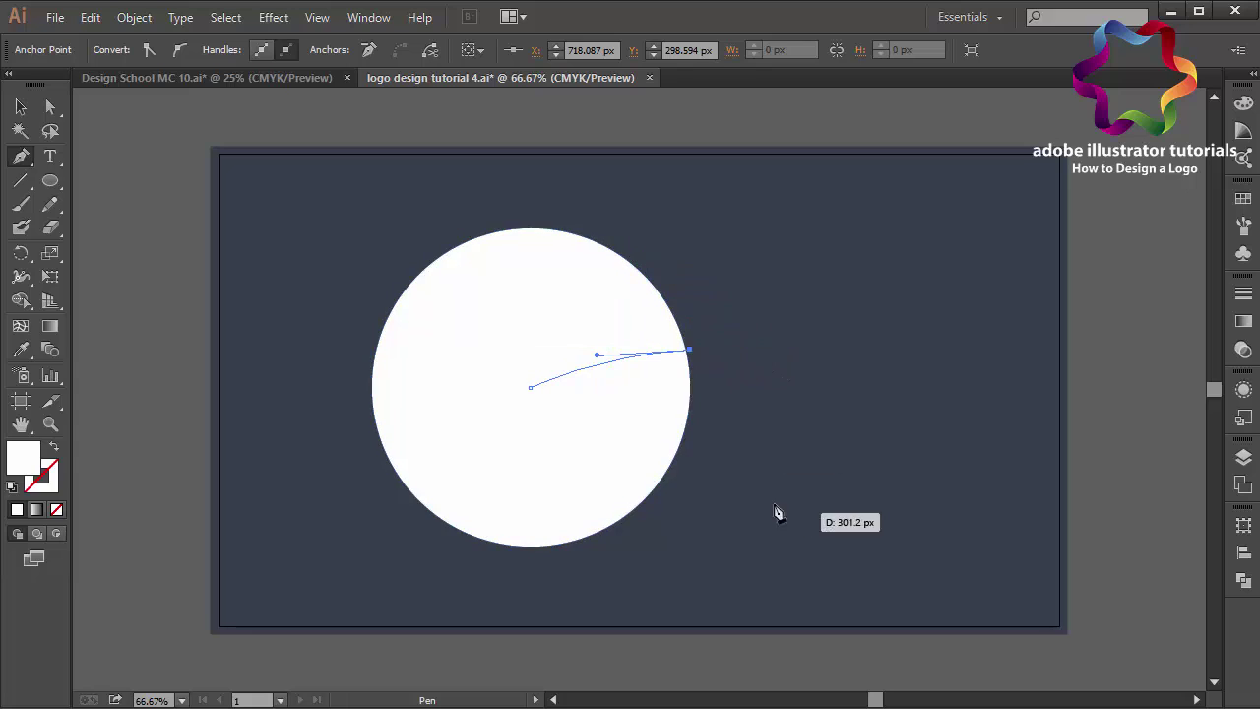
left_click_drag(631, 263, 585, 232)
left_click(632, 264)
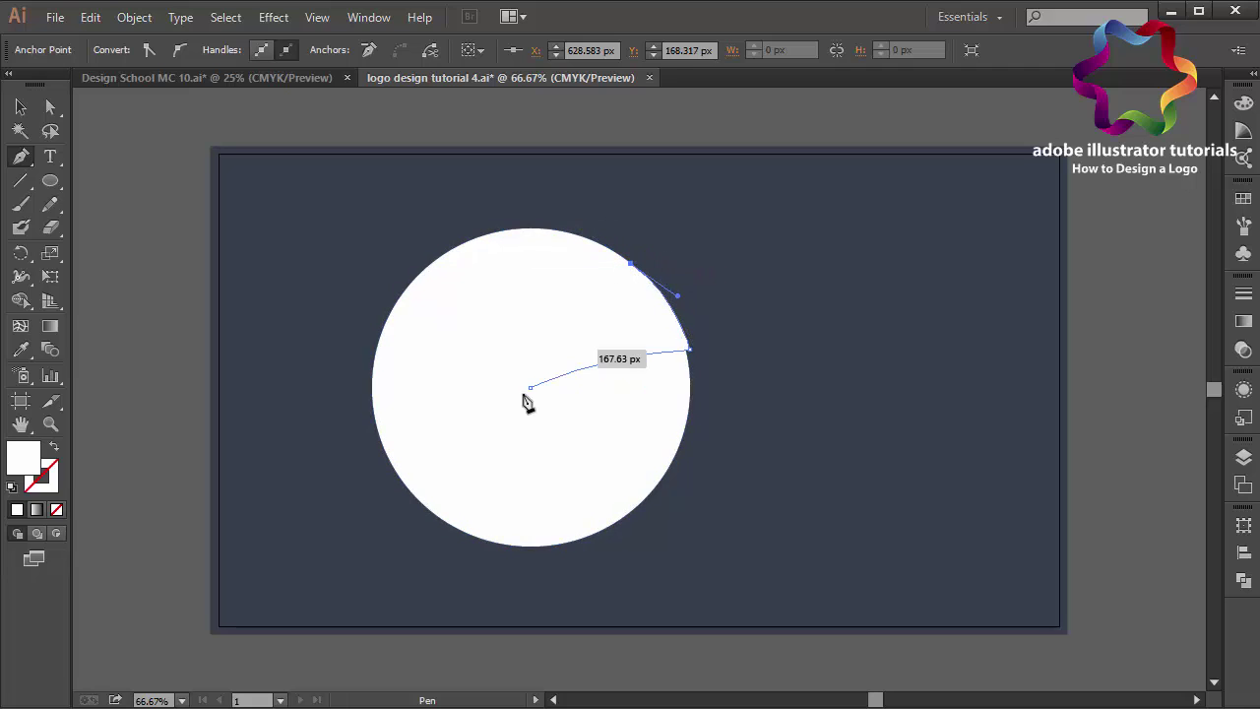
left_click_drag(531, 387, 498, 466)
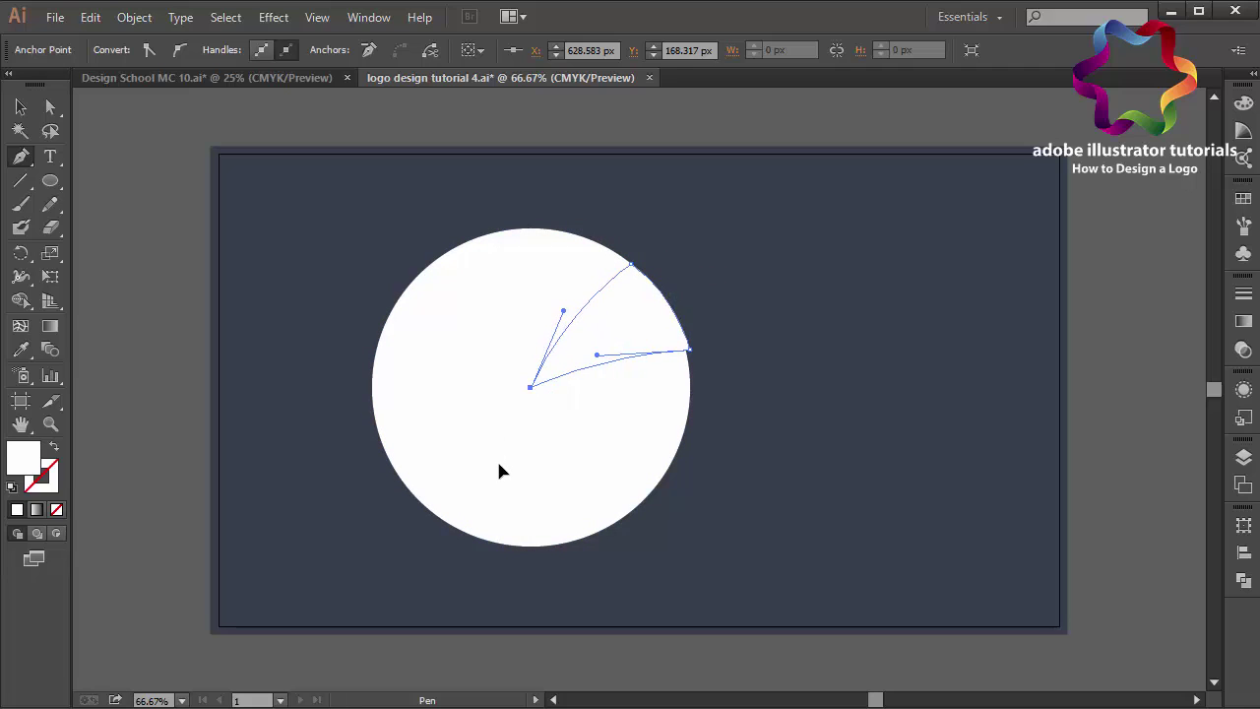
left_click(22, 106)
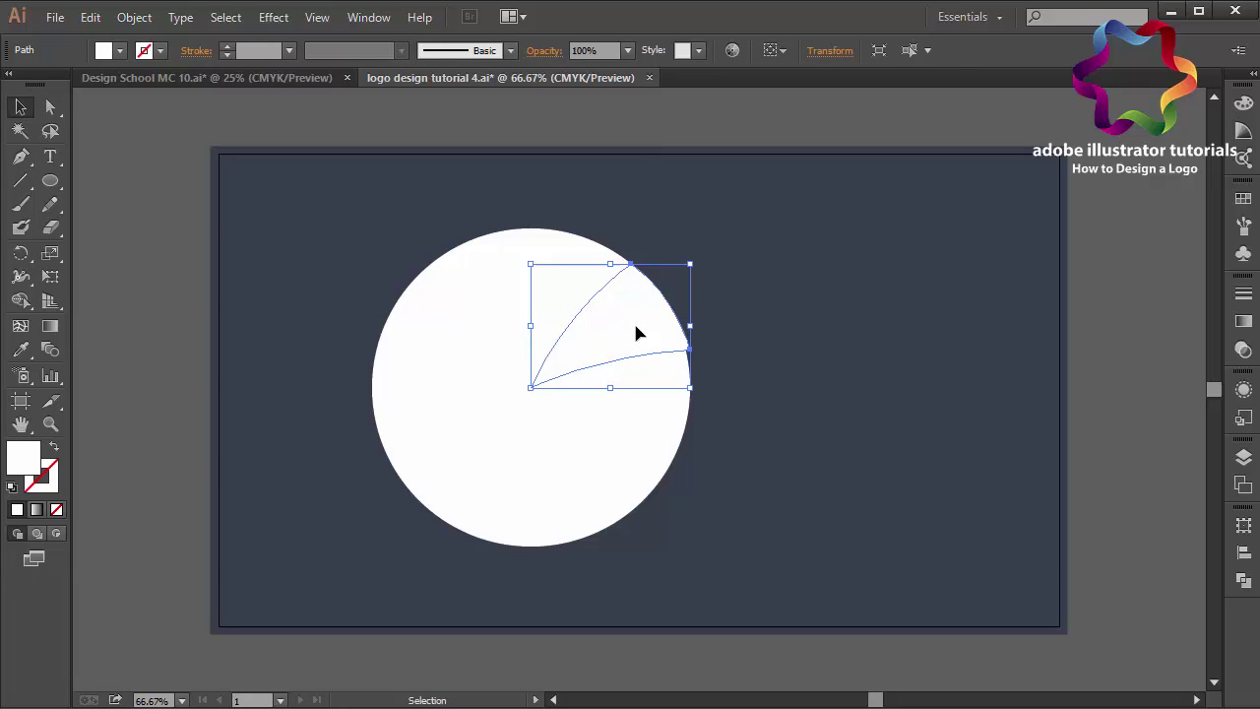
Step: Try green gradient and blue swatches on the wedge, then settle on dark grey
left_click(1243, 200)
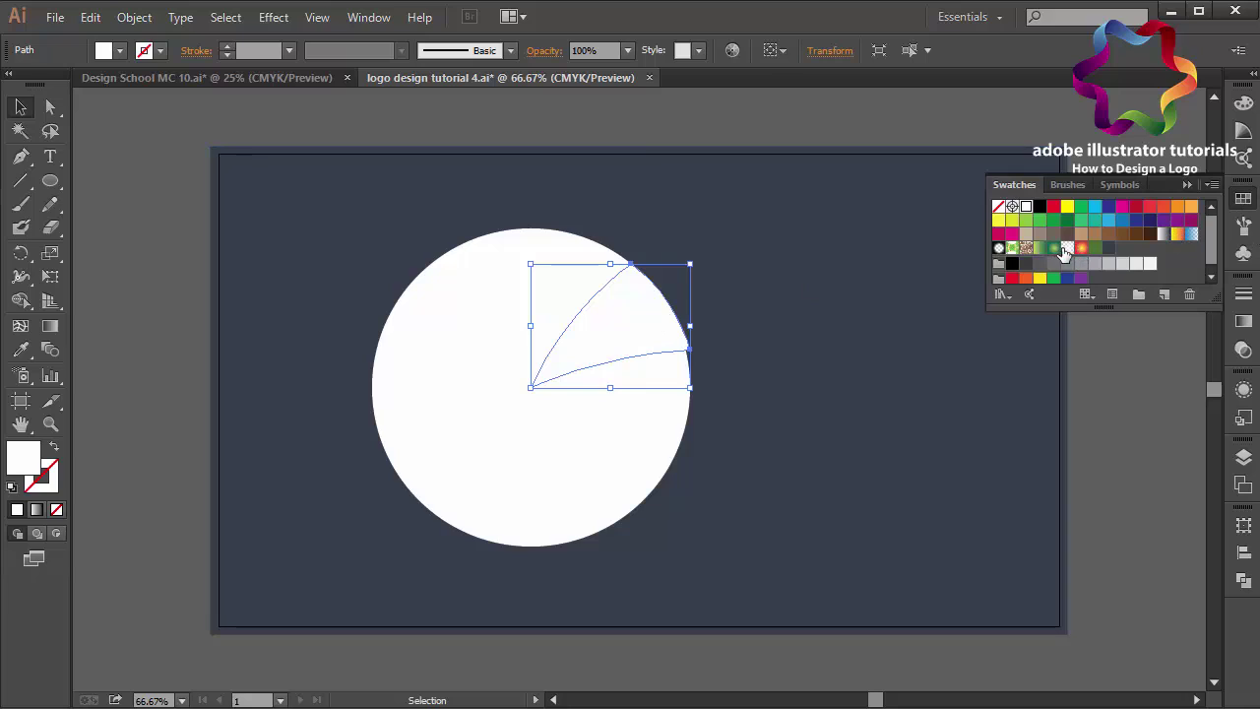
left_click(1054, 249)
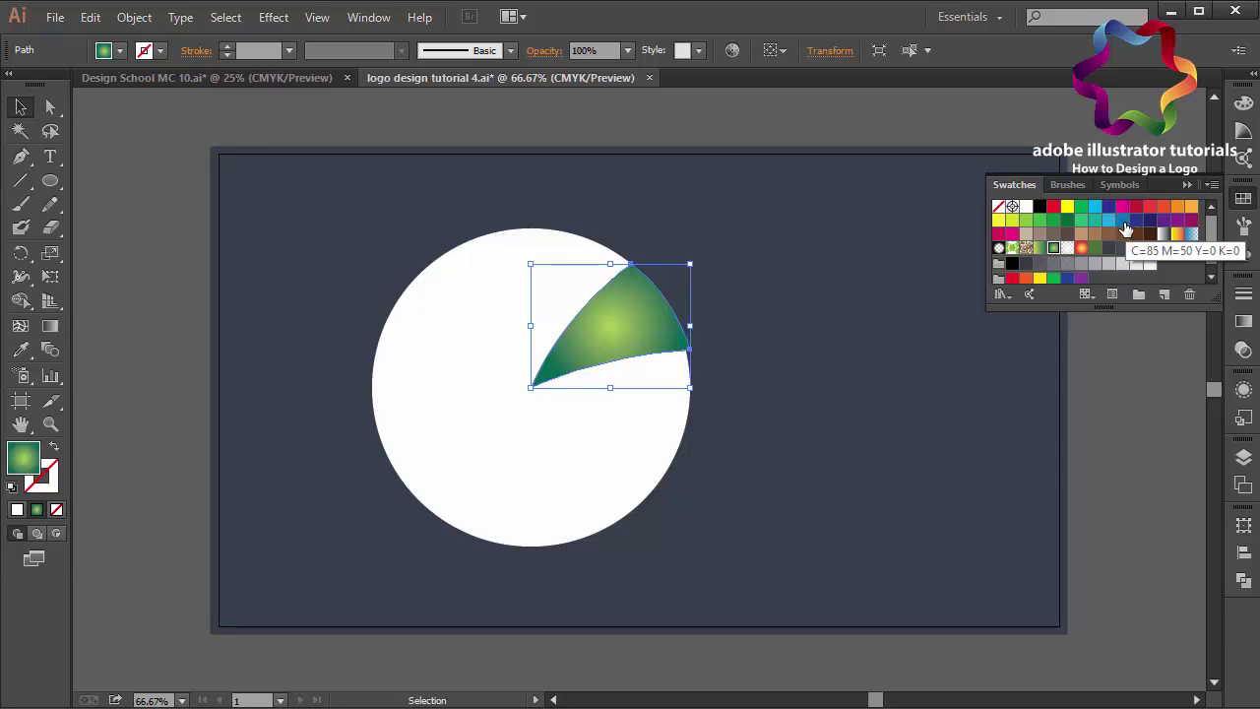
left_click(1124, 222)
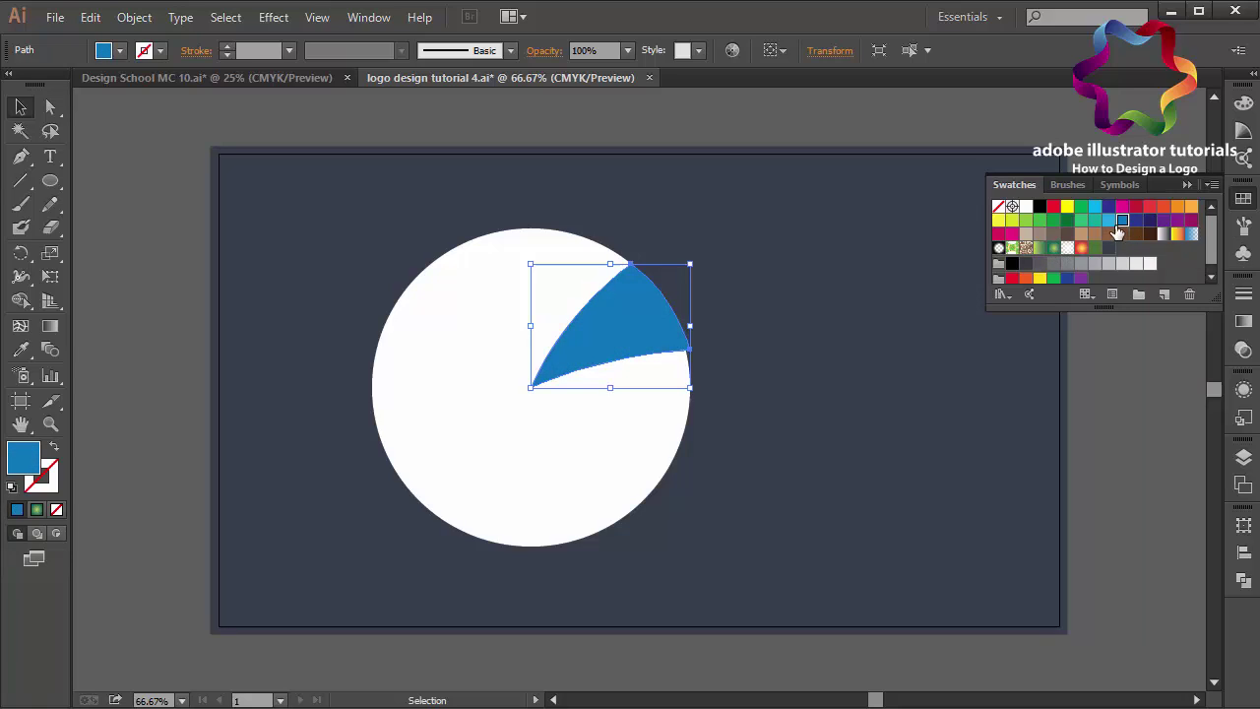
left_click(1041, 264)
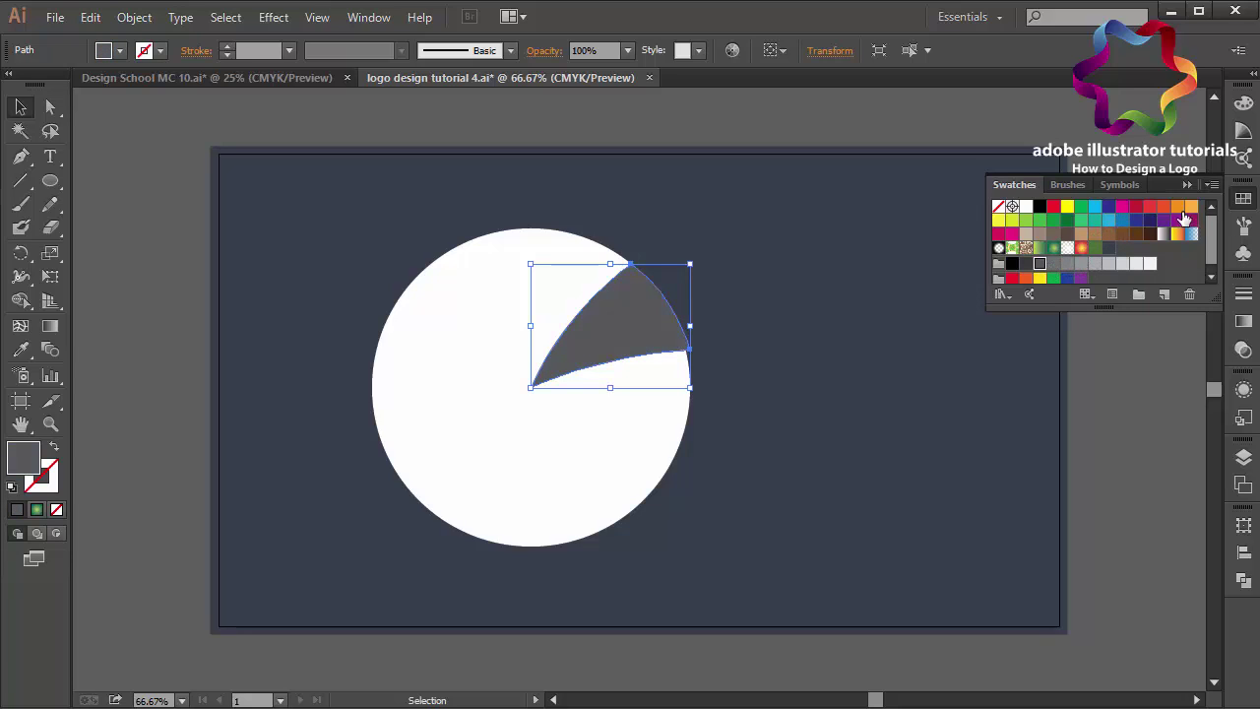
left_click(1188, 186)
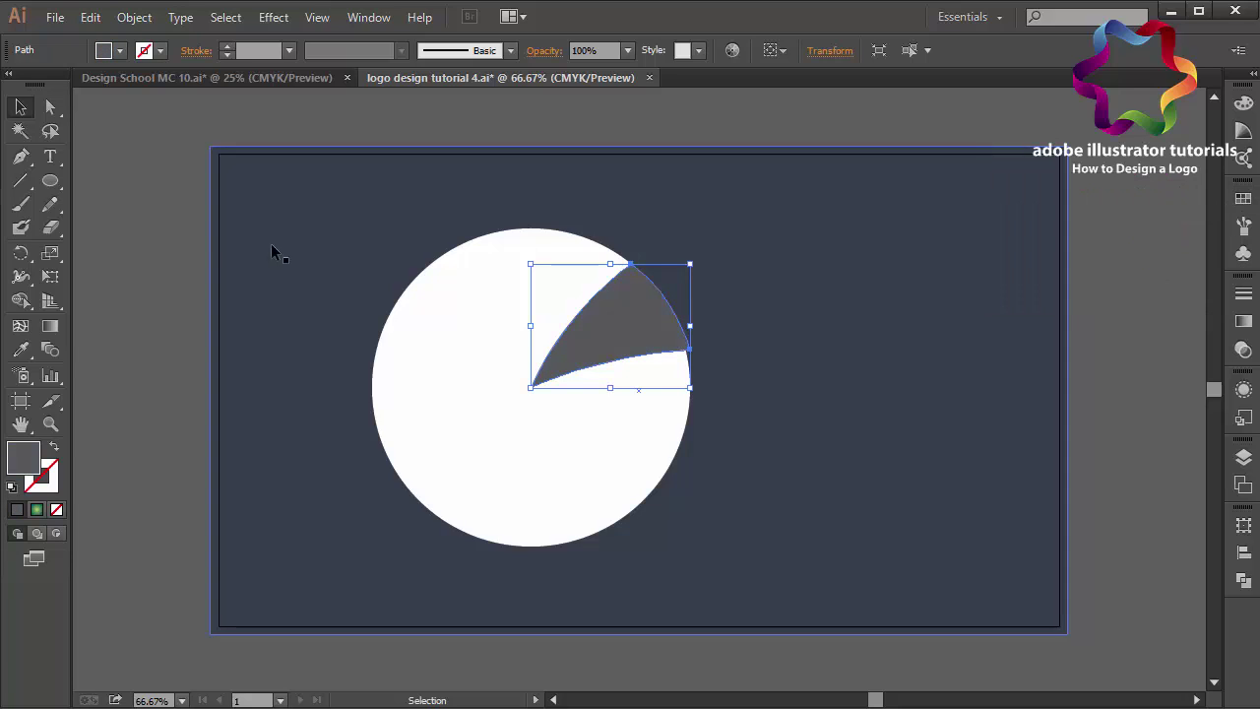
Step: Pen-draw a second curved petal from the circle's centre to the wedge's right corner, then select it
left_click(137, 186)
left_click(26, 165)
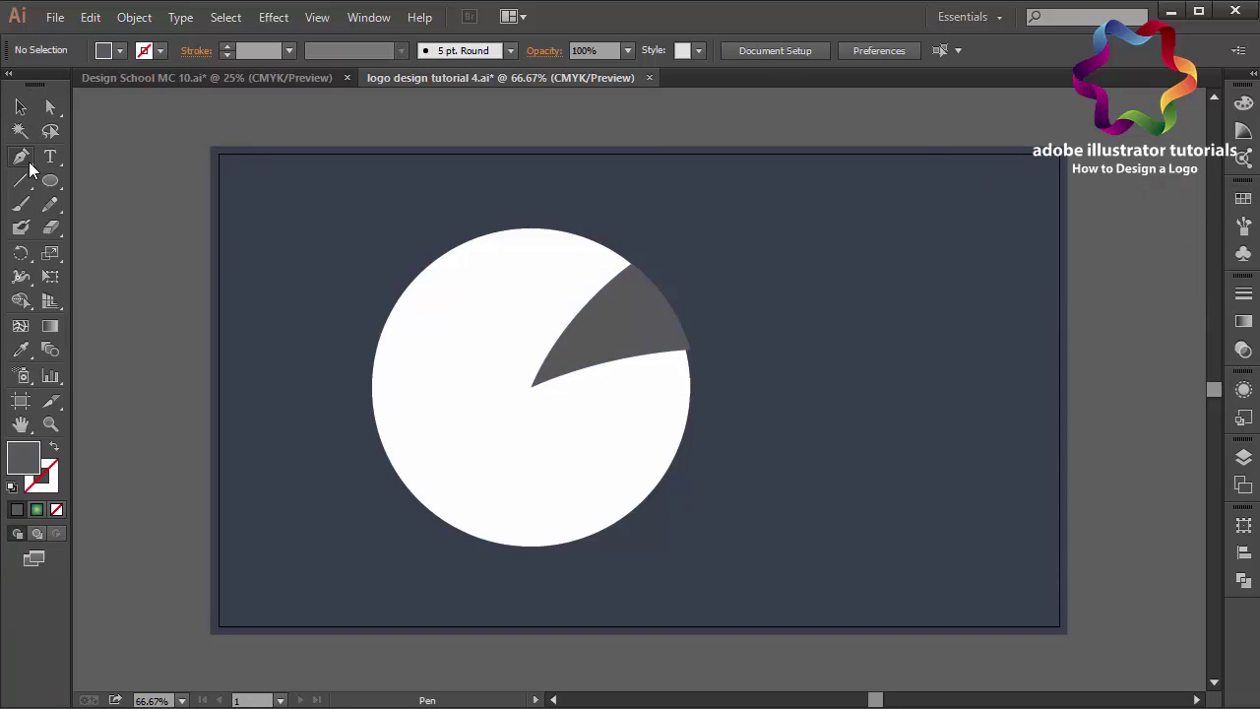
left_click(531, 387)
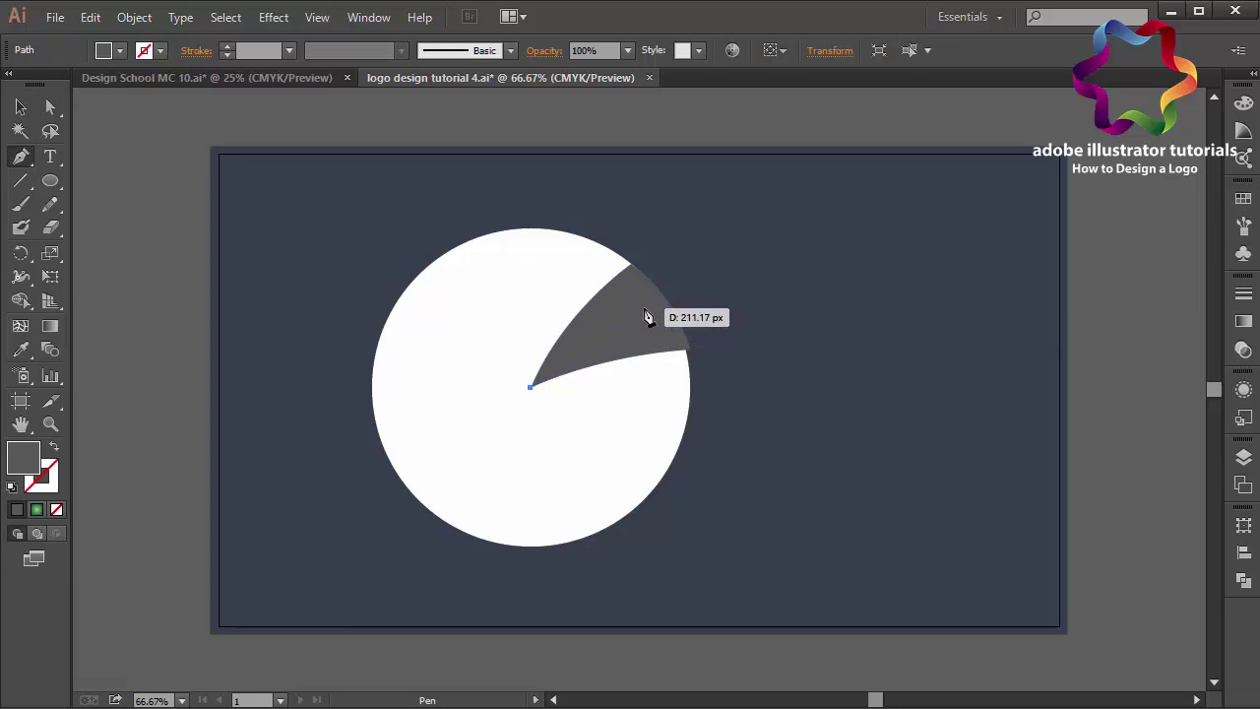
left_click_drag(640, 313, 718, 270)
left_click(641, 306)
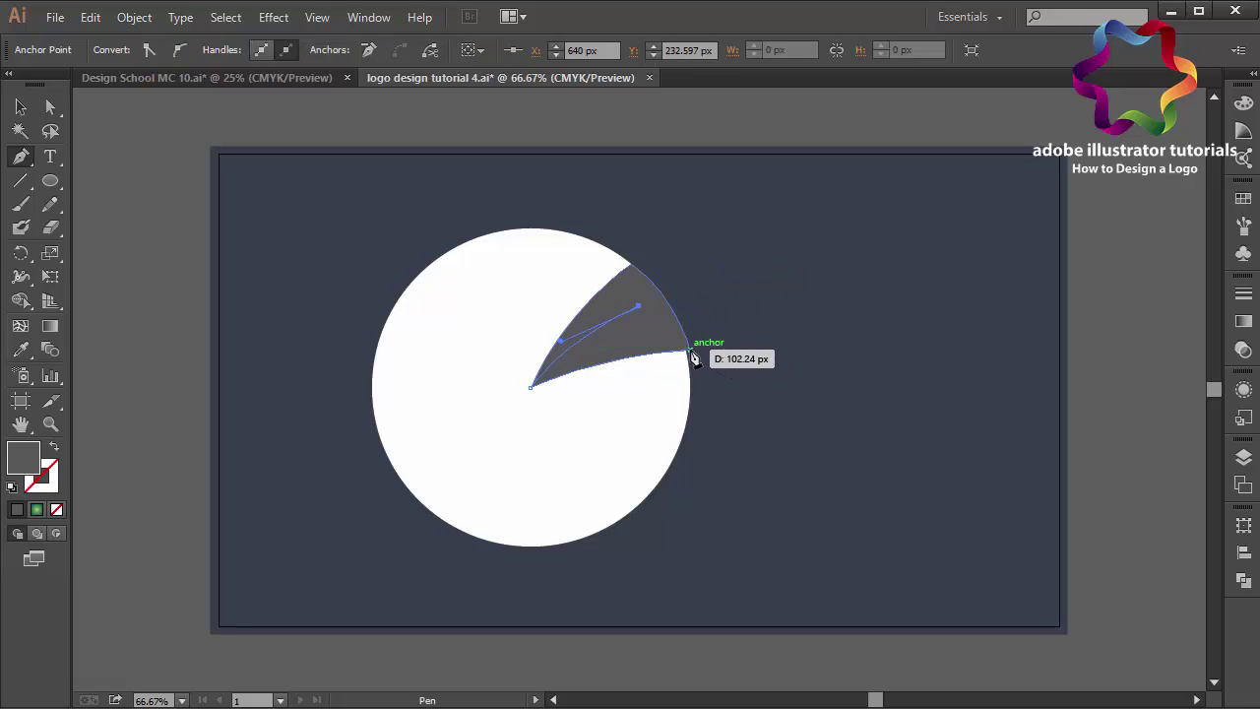
left_click_drag(689, 349, 714, 385)
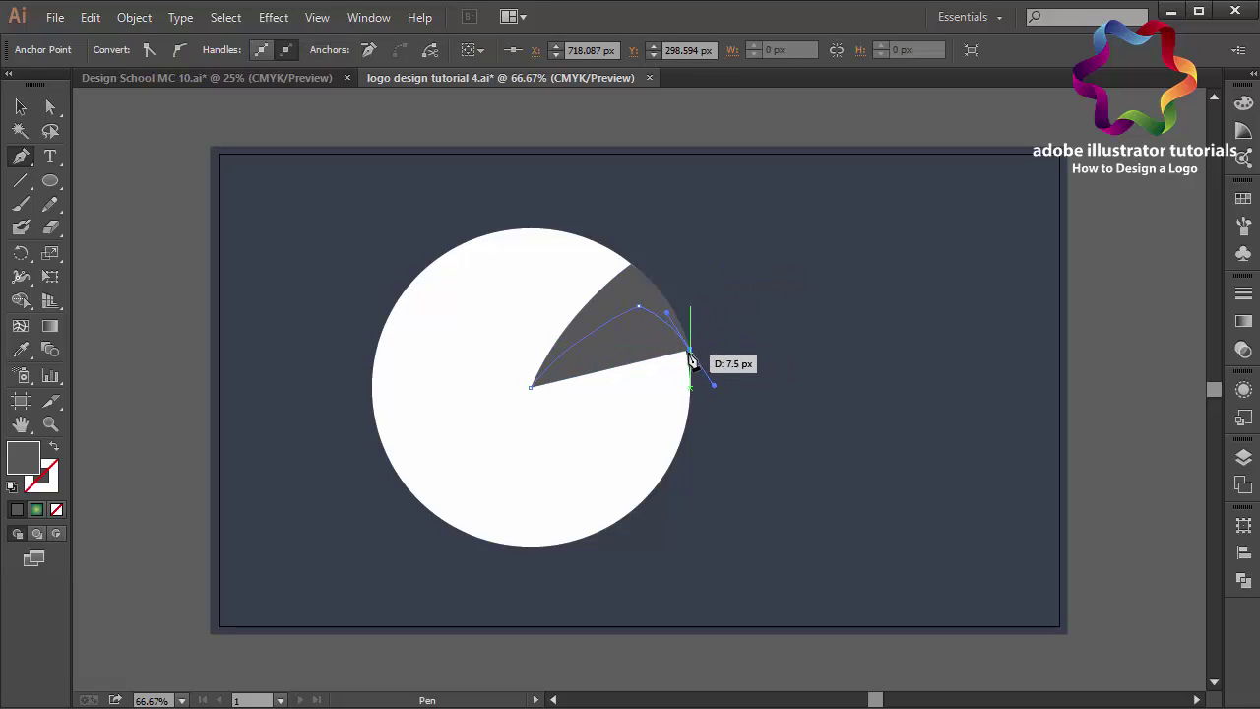
left_click(689, 350)
left_click_drag(529, 388, 463, 418)
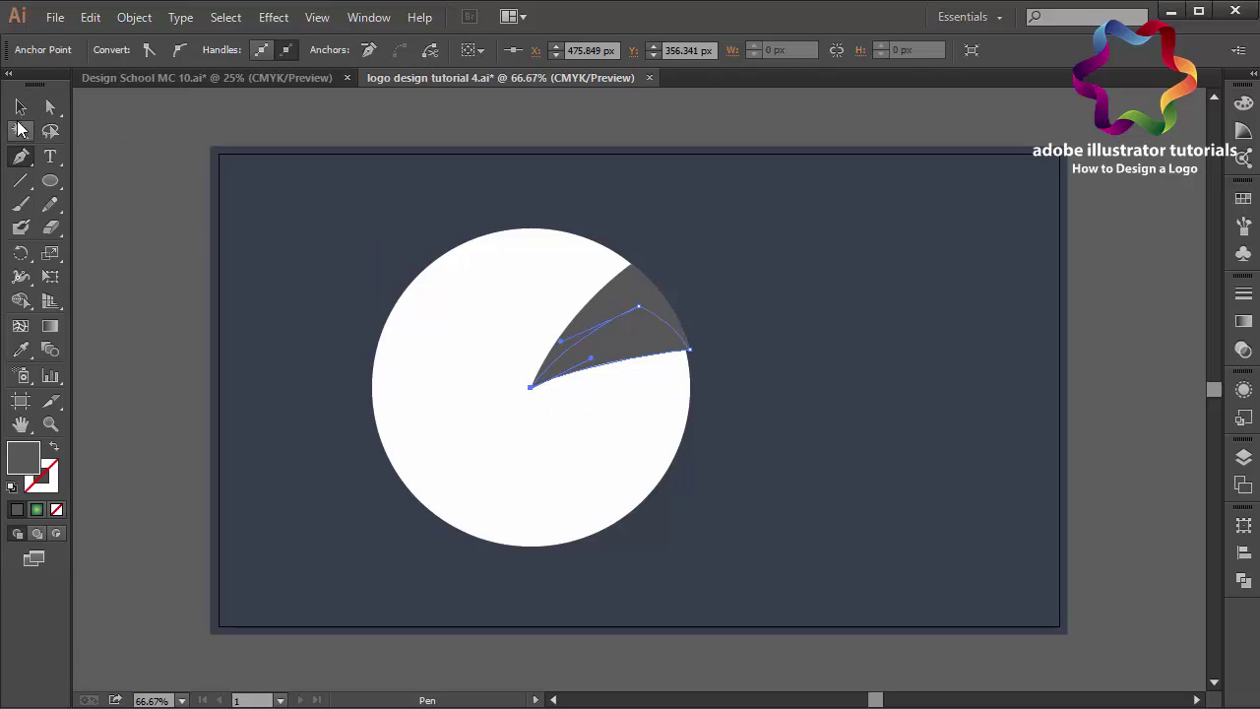
left_click(21, 106)
left_click(625, 354)
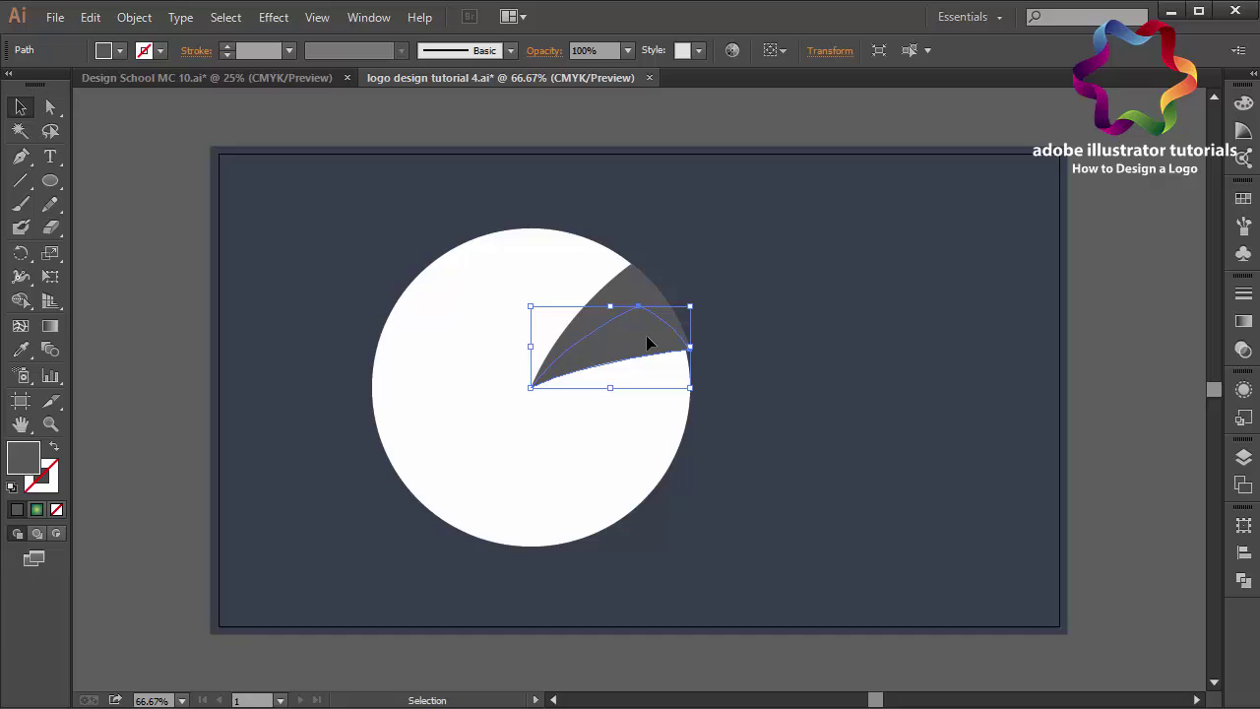
Step: Fill the inner petal with a white-to-grey radial gradient and reposition it with the Gradient tool
left_click(1245, 201)
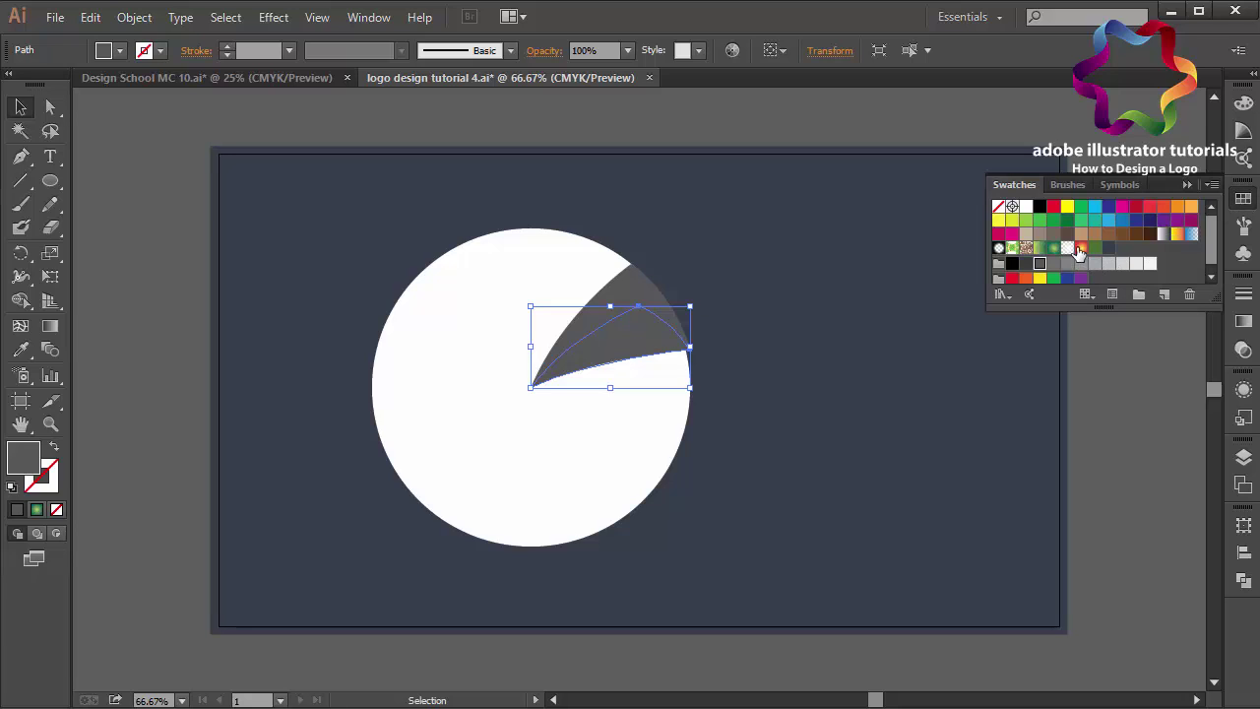
left_click(1080, 253)
left_click(1186, 184)
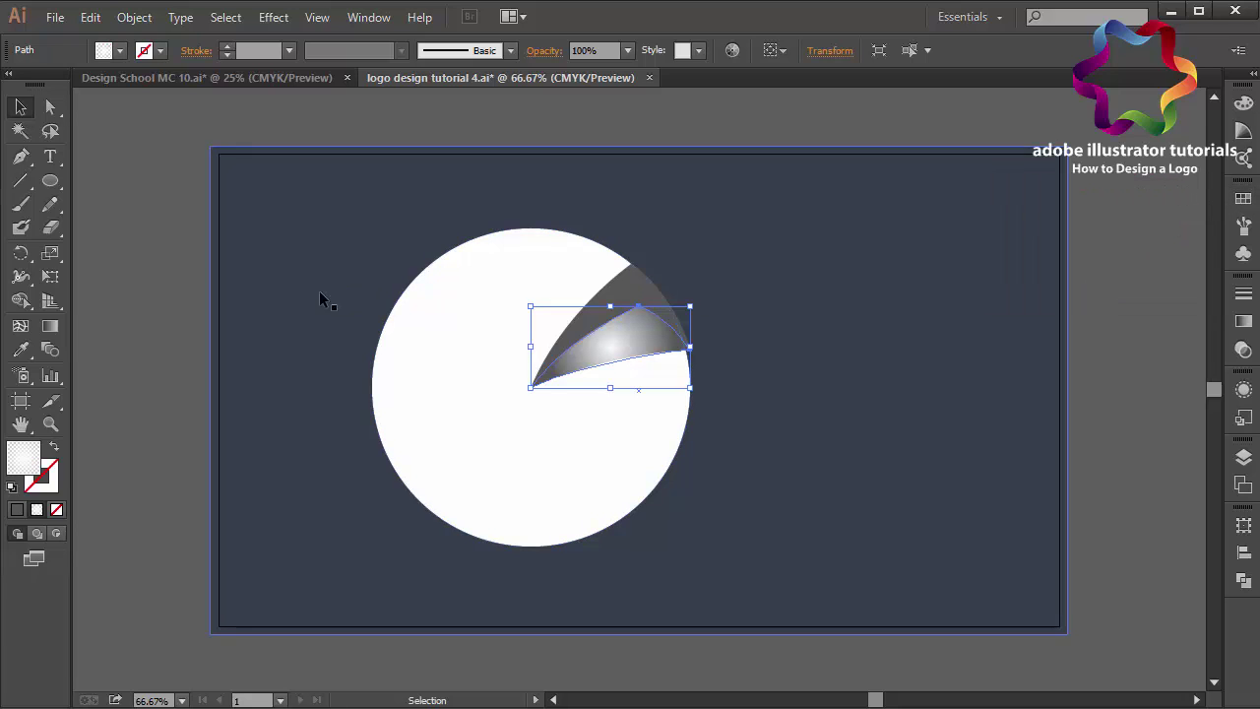
left_click(50, 326)
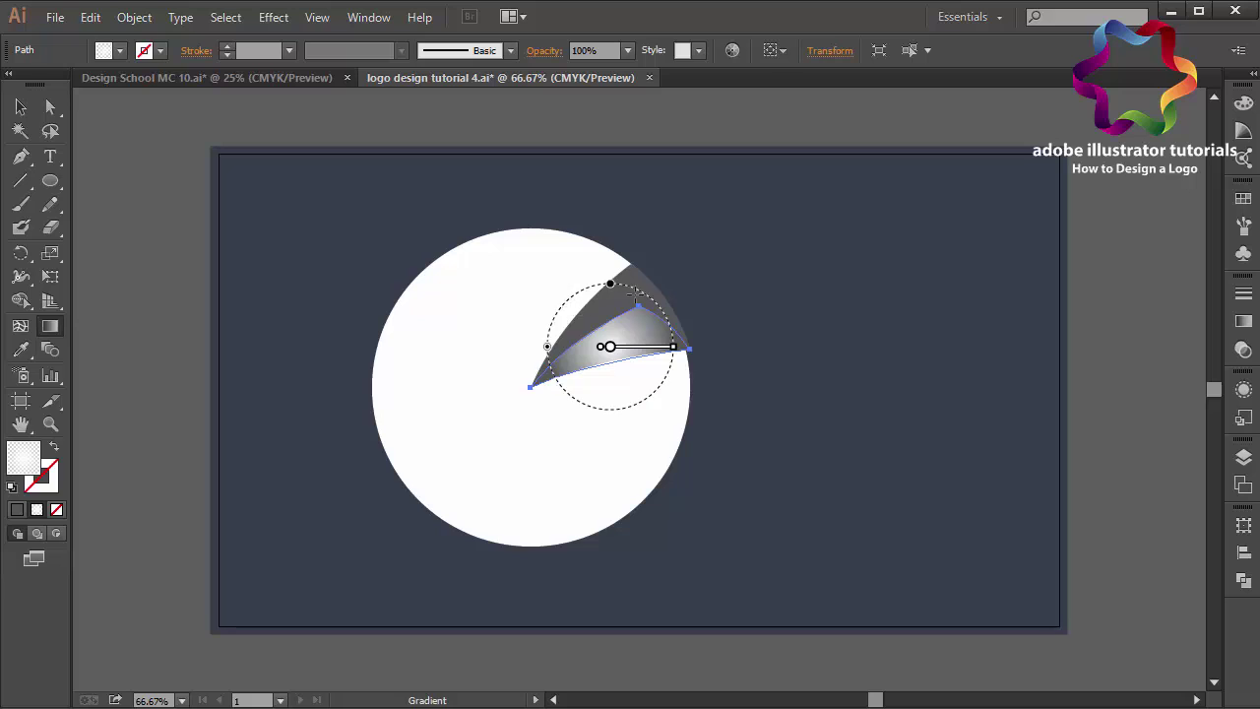
mouse_move(524, 353)
left_mouse_down()
mouse_move(641, 350)
mouse_move(616, 346)
left_mouse_up()
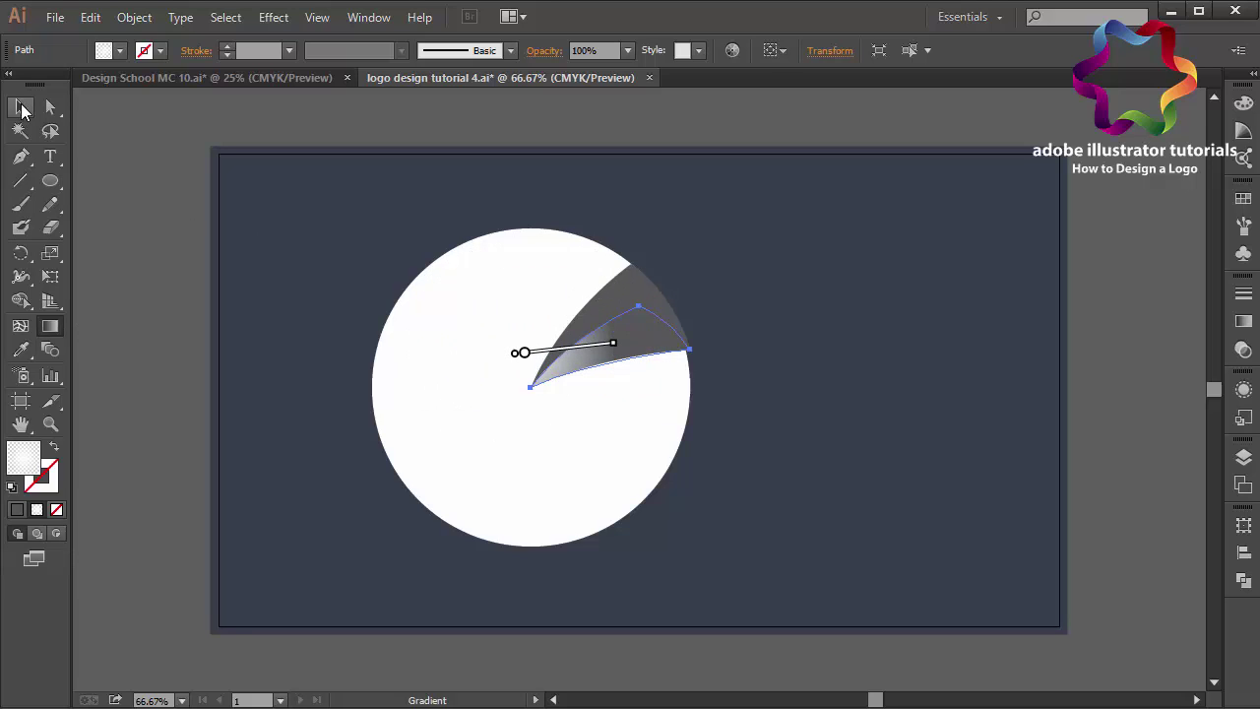
Step: Group the gradient petal with the grey wedge above it
left_click(20, 106)
left_click(633, 292, "shift")
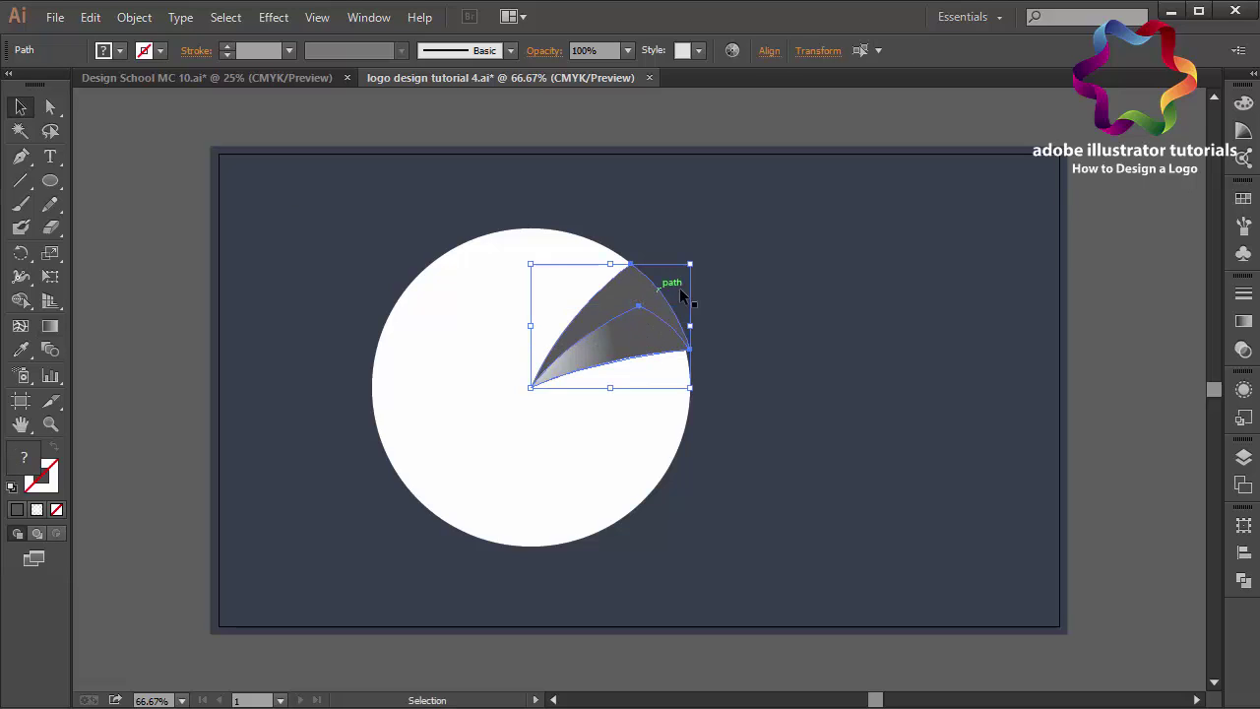
right_click(630, 302)
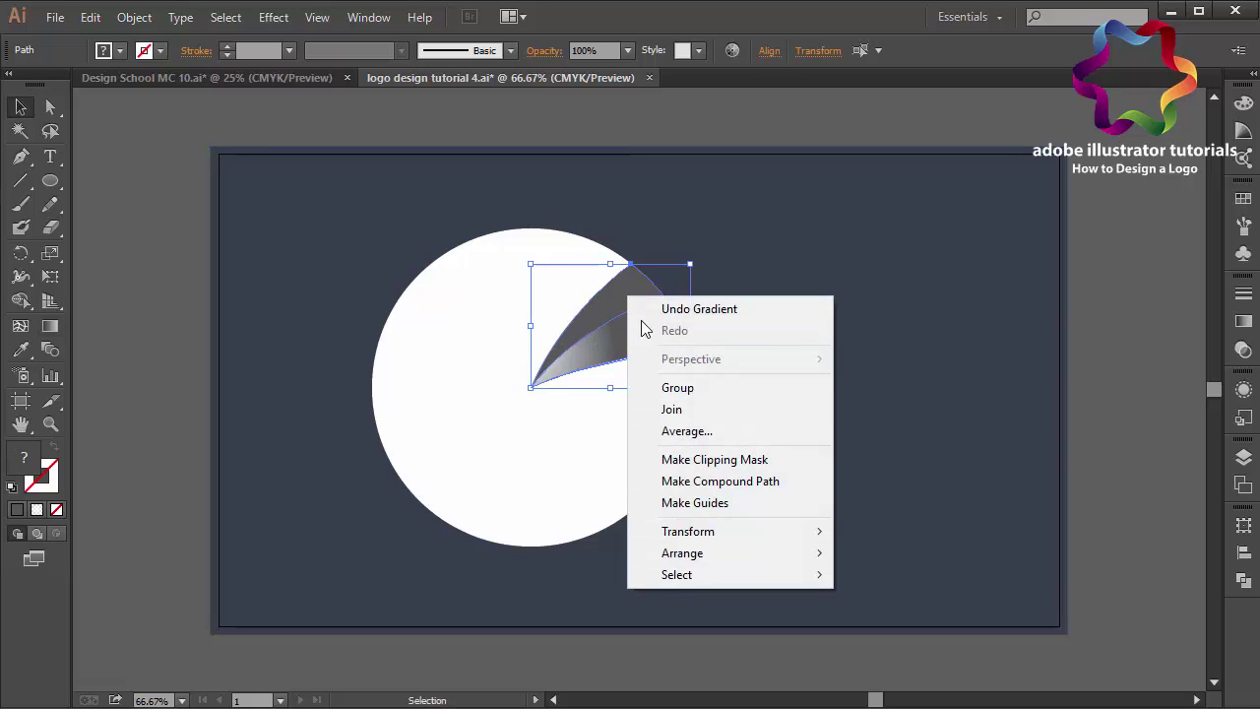
left_click(687, 389)
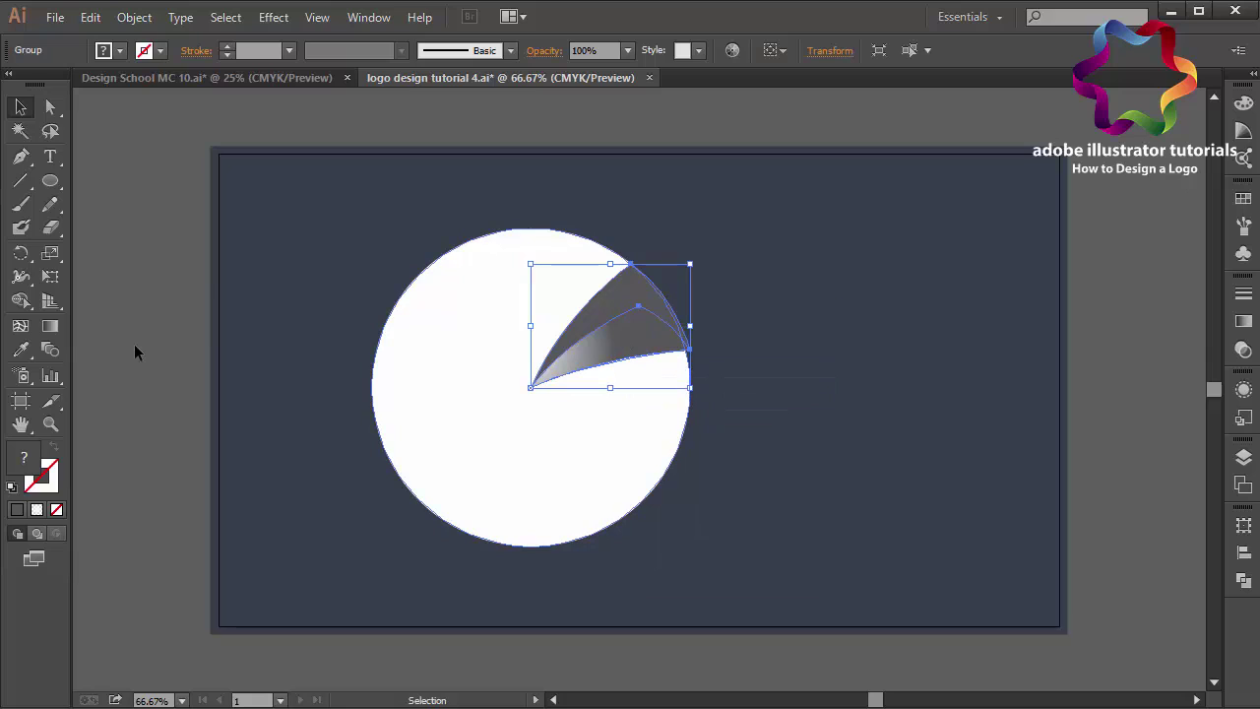
Step: Open Rotate settings pivoting on the circle's centre and check the preview
left_click(20, 255)
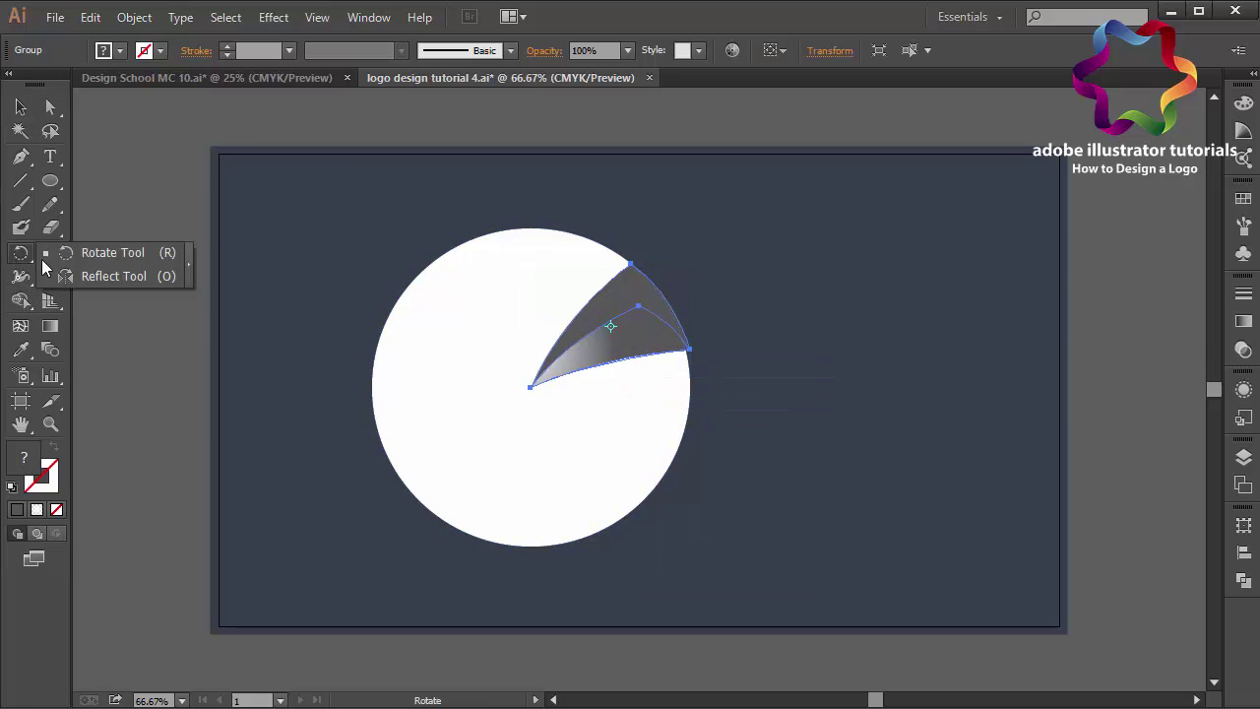
left_click(521, 397, "alt")
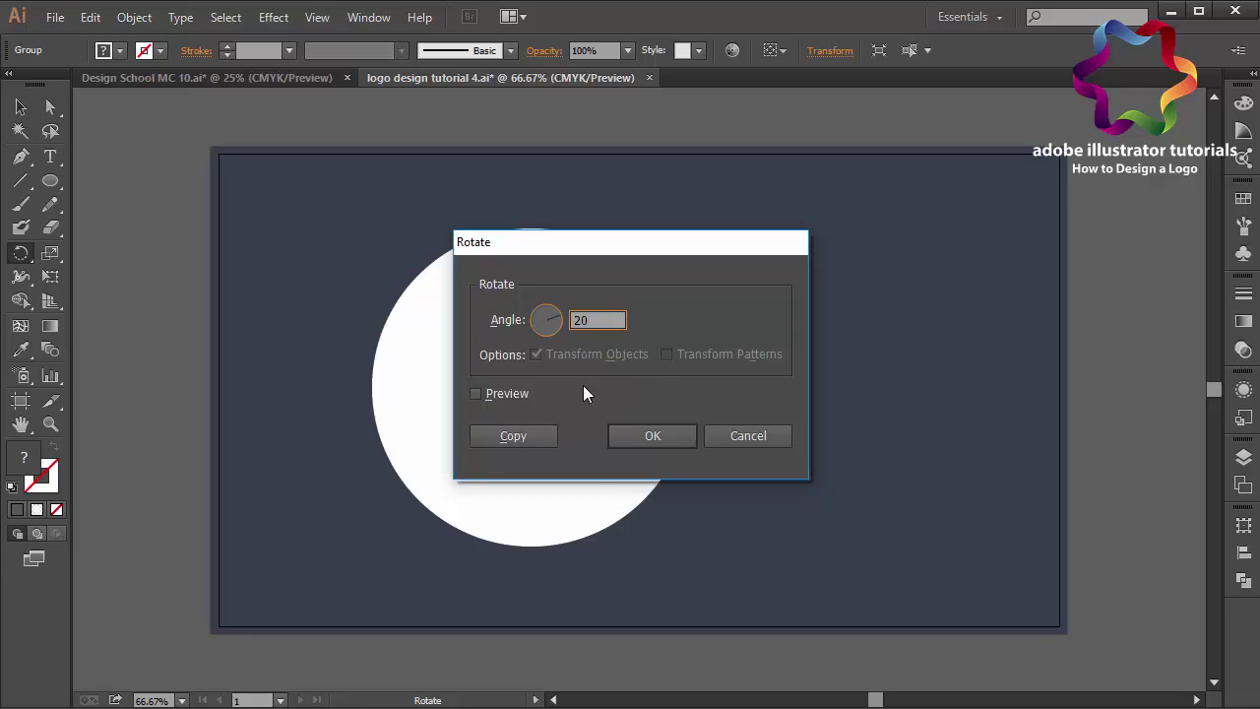
left_click(477, 394)
left_click_drag(606, 248, 966, 262)
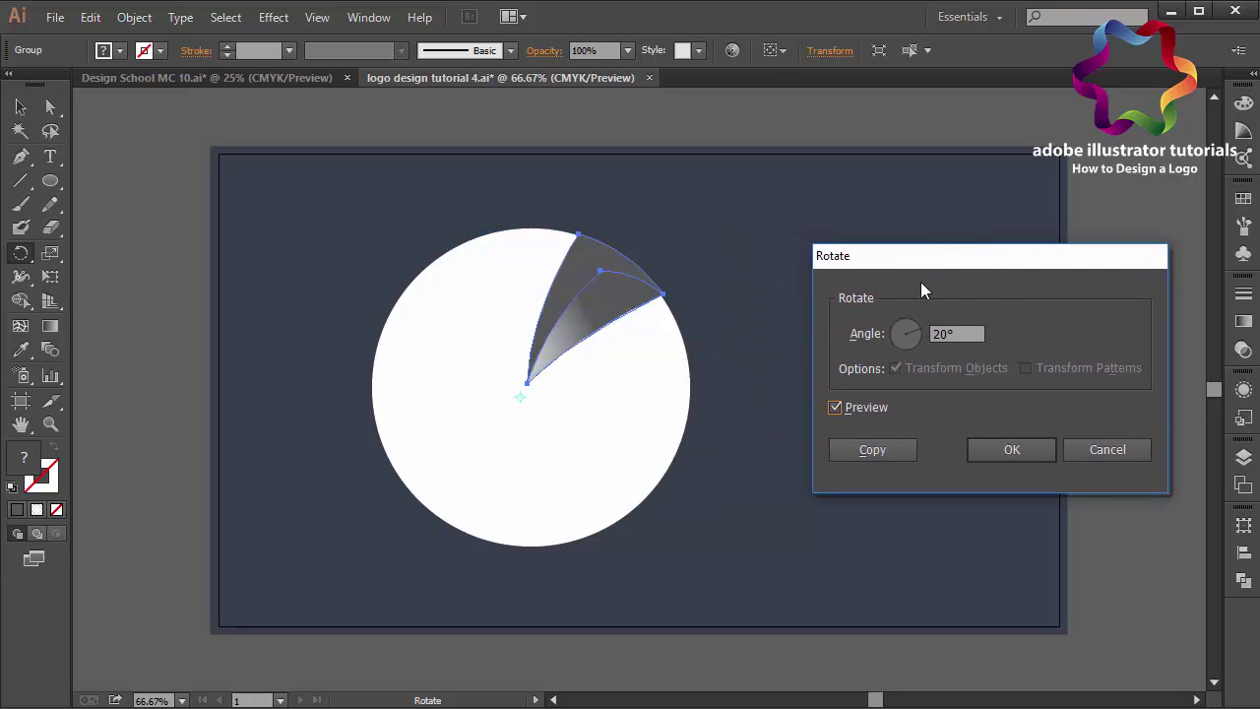
left_click(836, 408)
left_click(837, 408)
left_click(836, 408)
left_click(836, 408)
left_click(835, 408)
left_click(835, 407)
left_click(836, 407)
Step: Set the angle to 45°, copy the petal, and repeat the copy with Ctrl+D
left_click(958, 338)
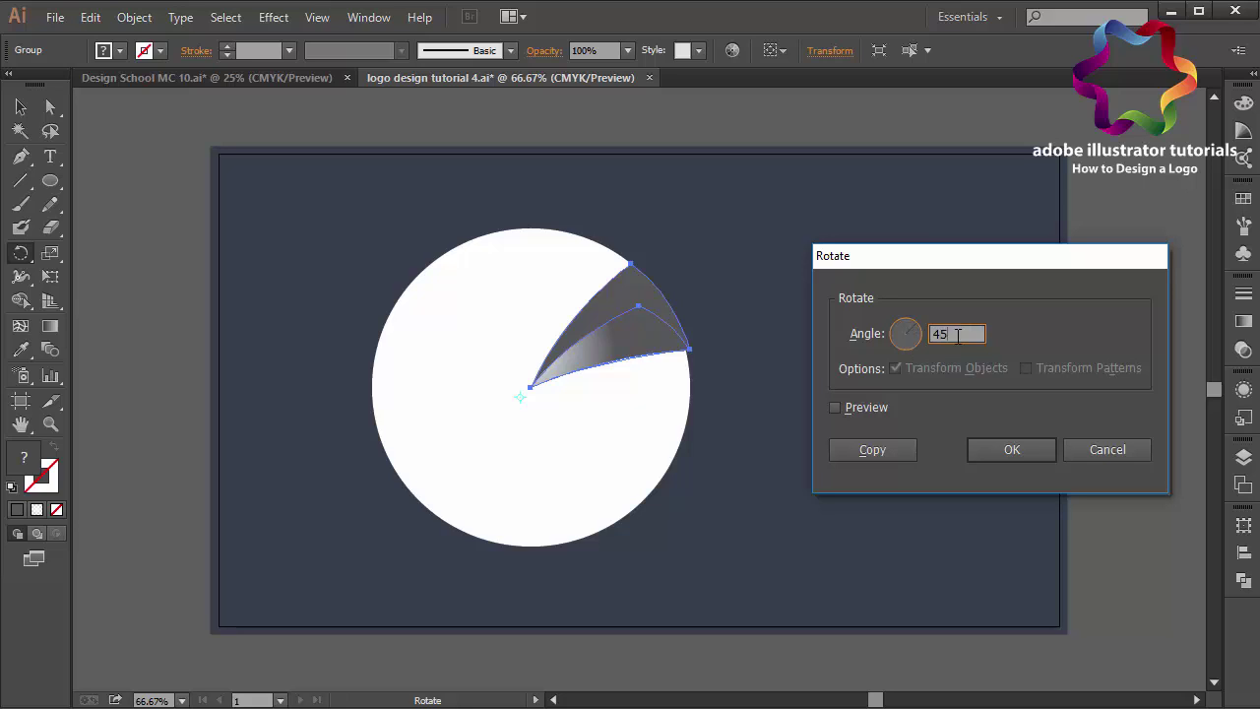
left_click(870, 408)
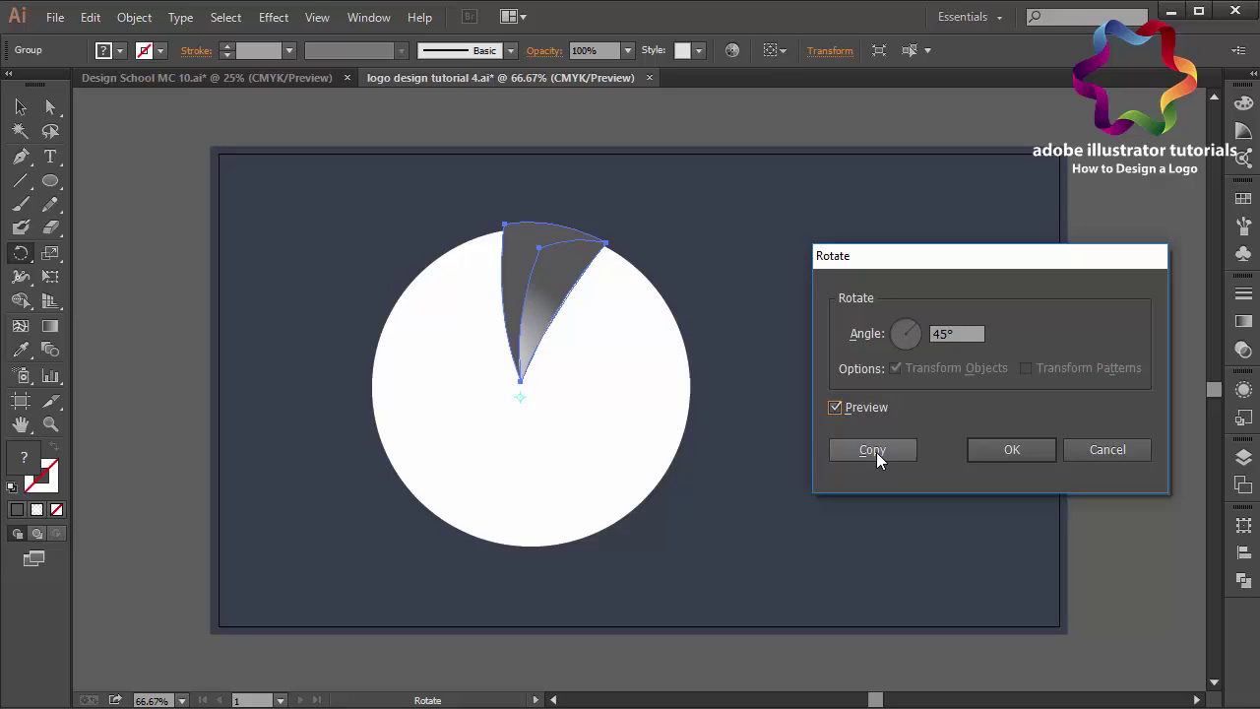
left_click(876, 452)
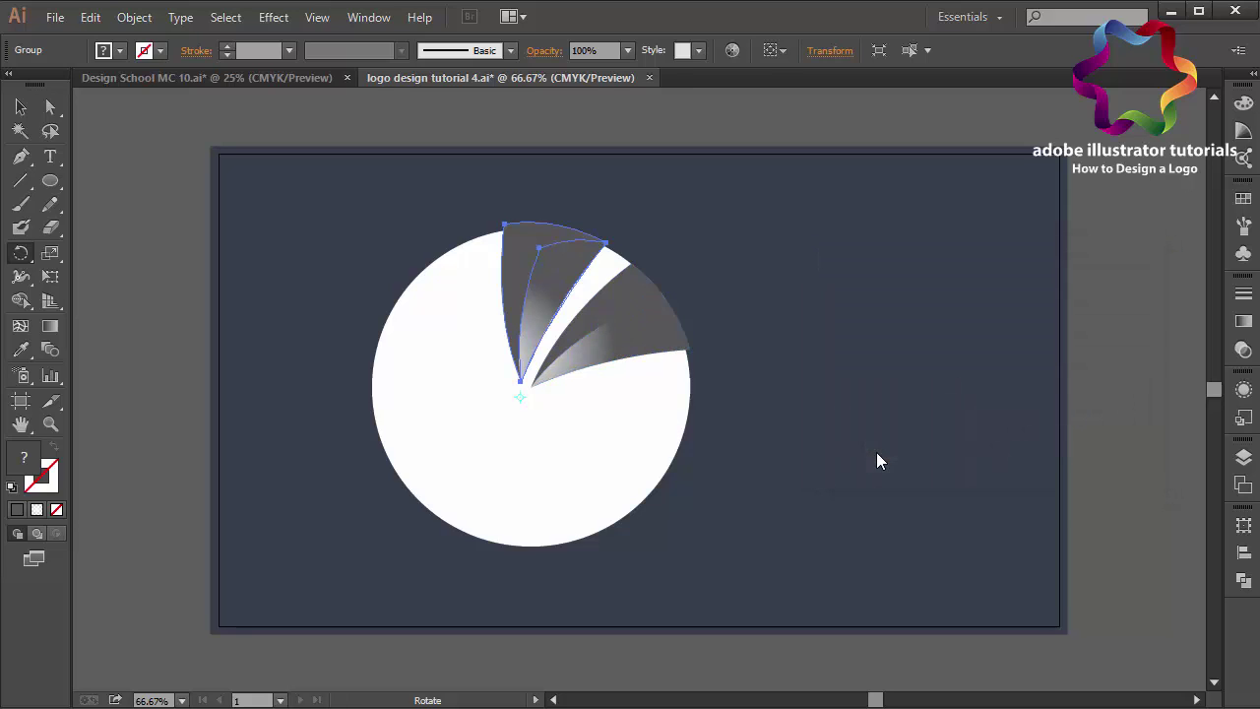
key("ctrl+d")
key("ctrl+d")
key("ctrl+d")
key("ctrl+d")
key("ctrl+d")
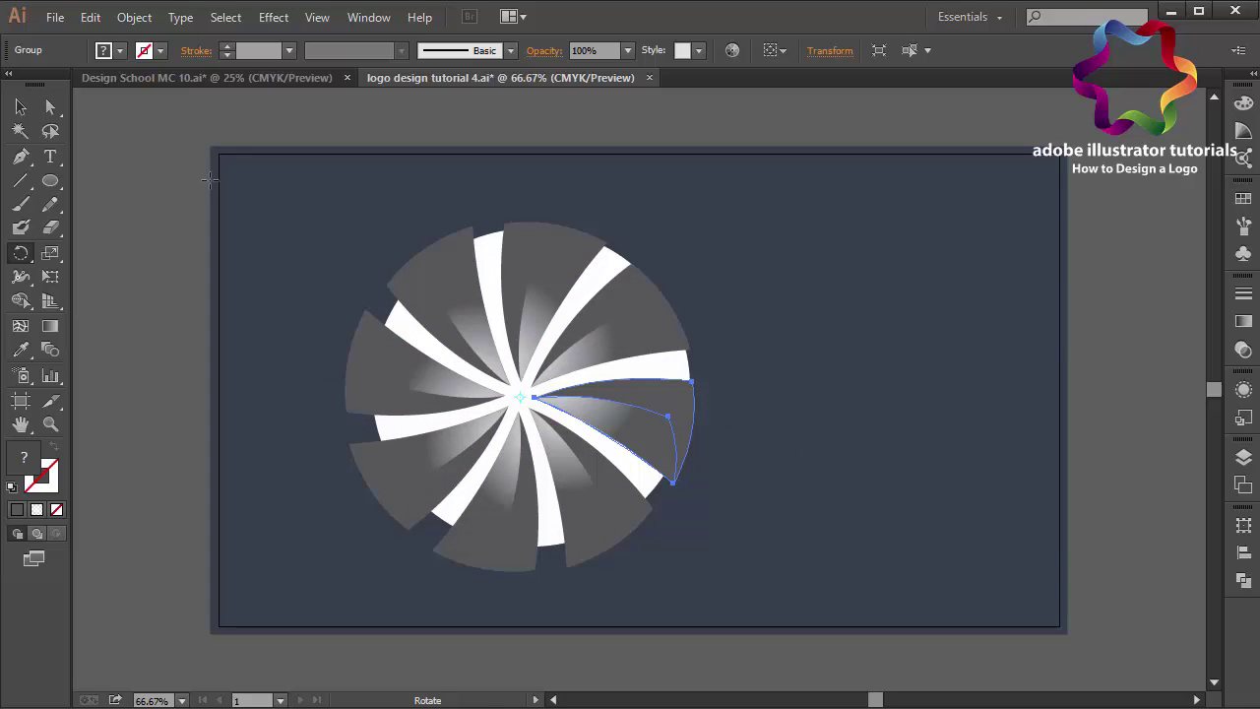
Step: Delete the white circle behind the petals
left_click(21, 107)
left_click(595, 280)
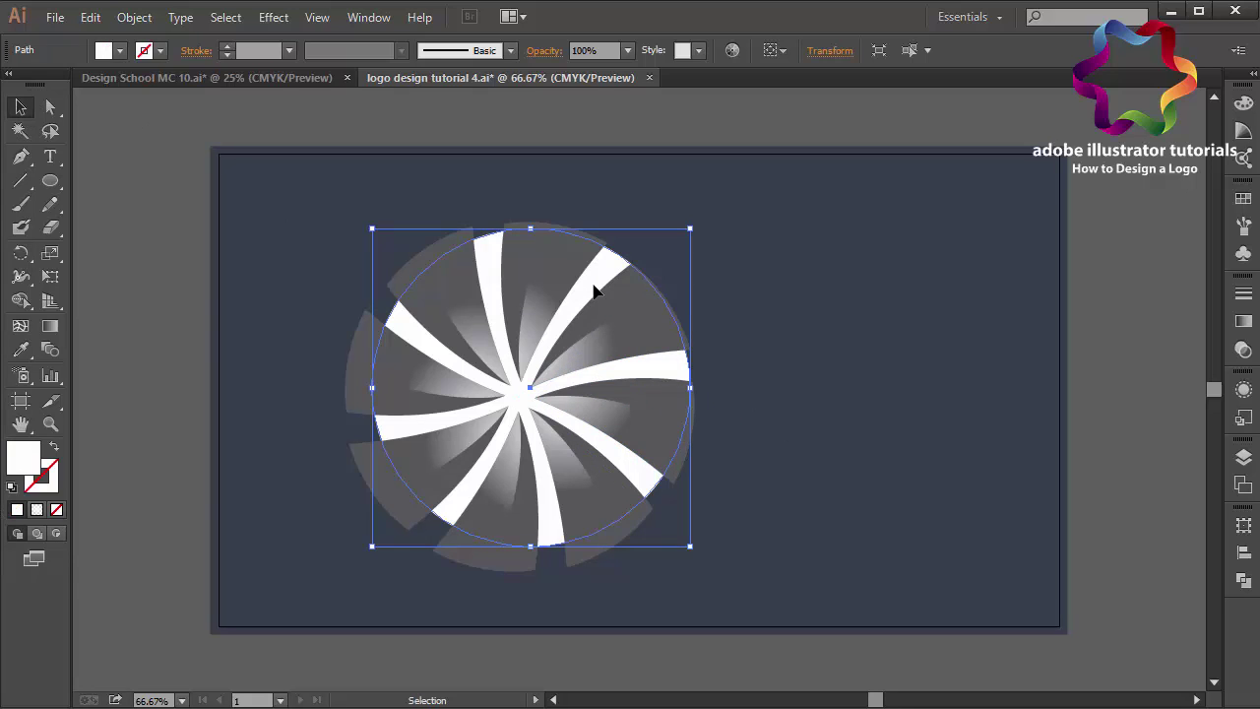
key("Delete")
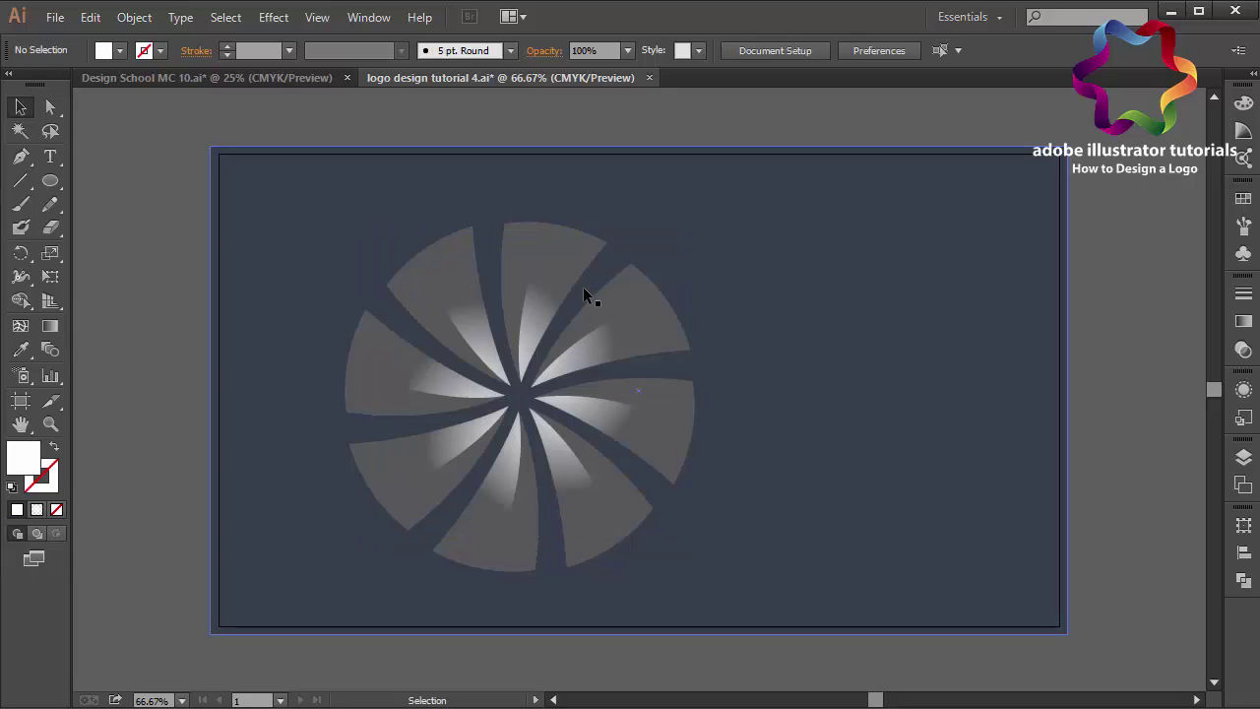
Step: Select all eight petals and ungroup them
left_click(510, 253)
left_click(443, 288, "shift")
left_click(435, 345, "shift")
left_click(429, 388, "shift")
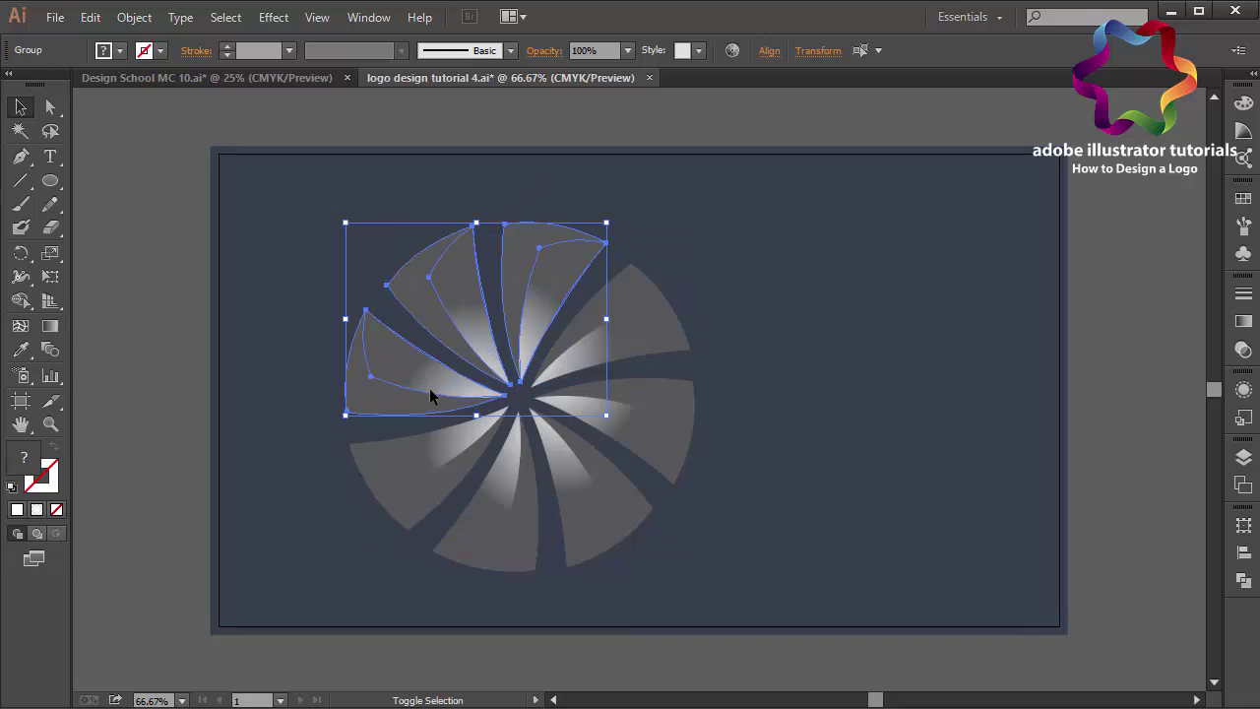
left_click(452, 474, "shift")
left_click(499, 520, "shift")
left_click(582, 507, "shift")
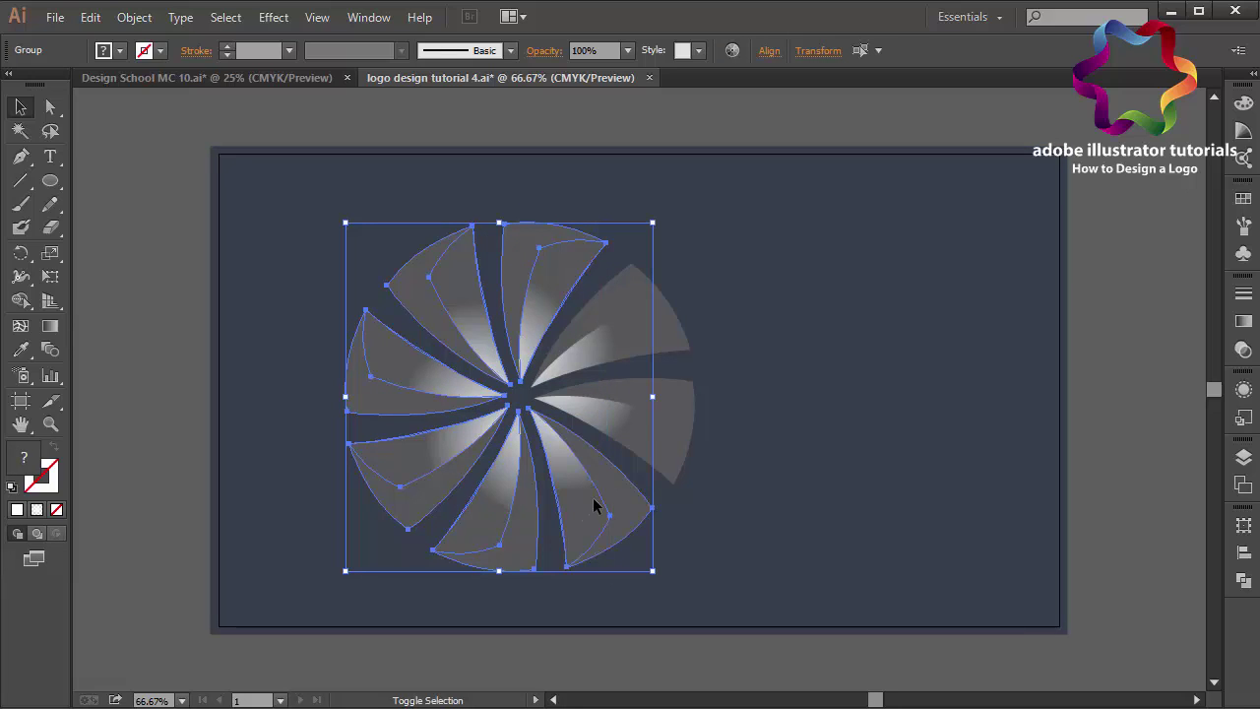
left_click(649, 423, "shift")
right_click(619, 395)
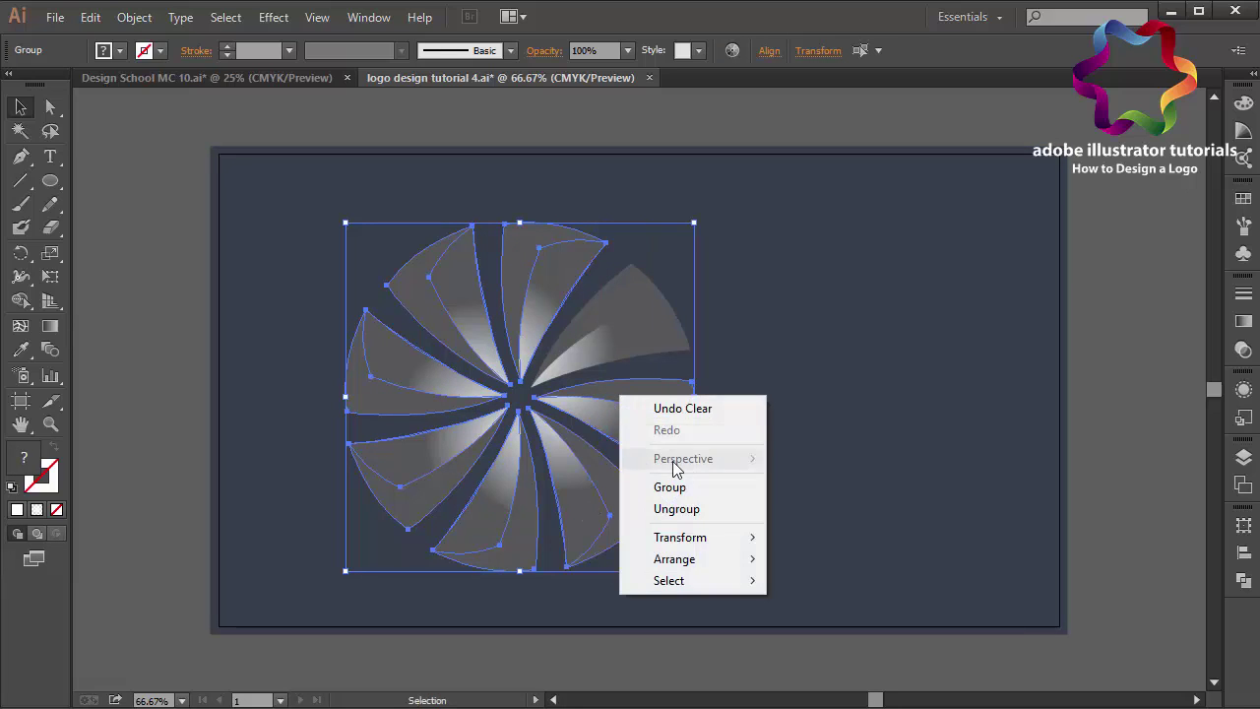
left_click(693, 510)
left_click(1090, 497)
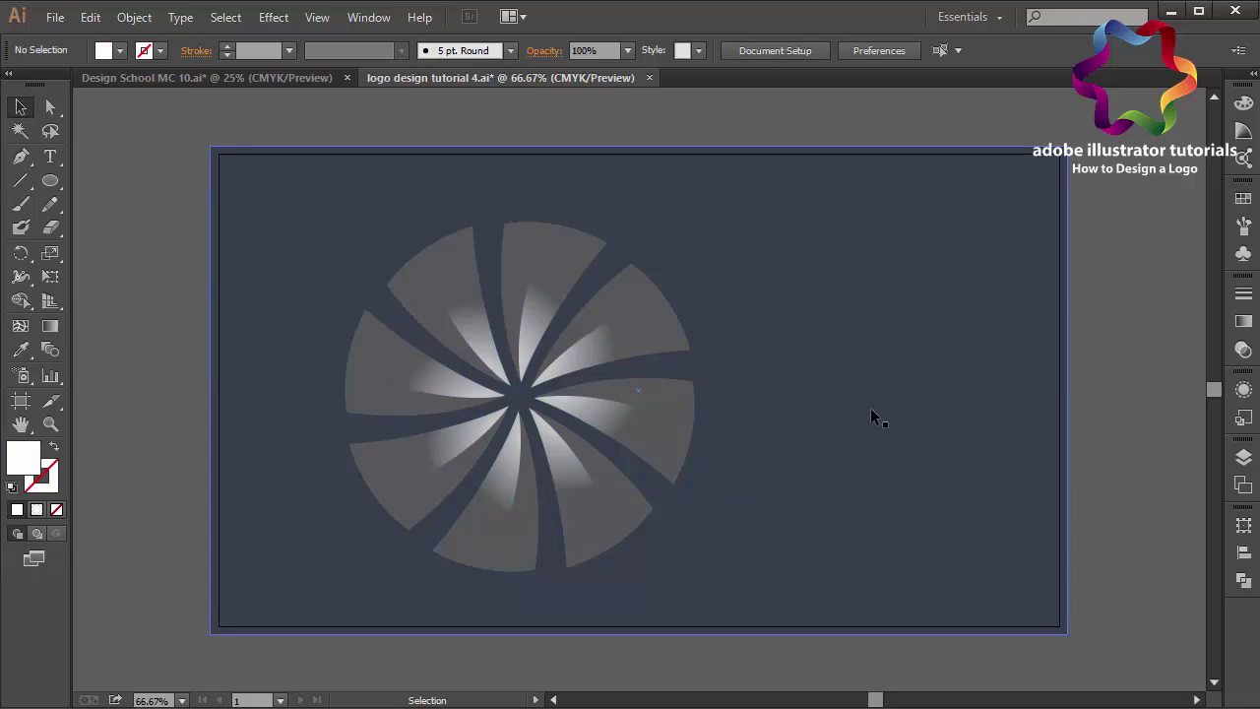
Step: Fill the background rectangle with the C=0 M=0 Y=0 K=5 light grey swatch
left_click(871, 408)
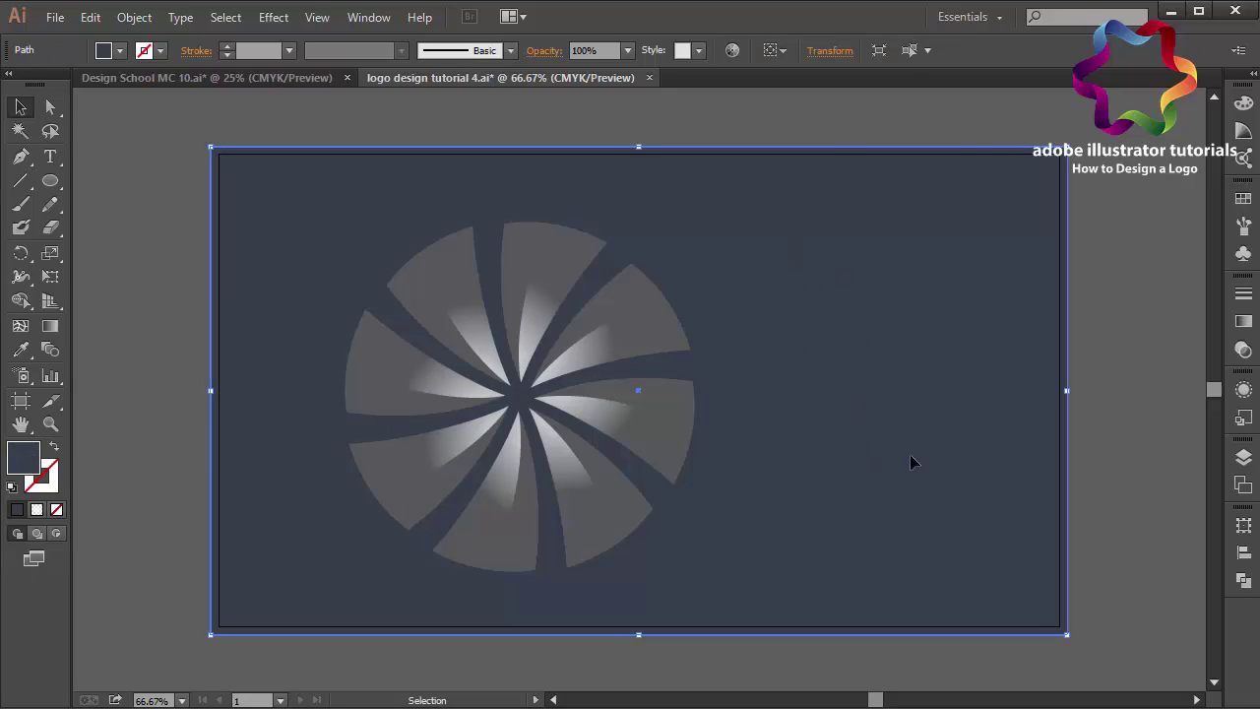
left_click(1243, 198)
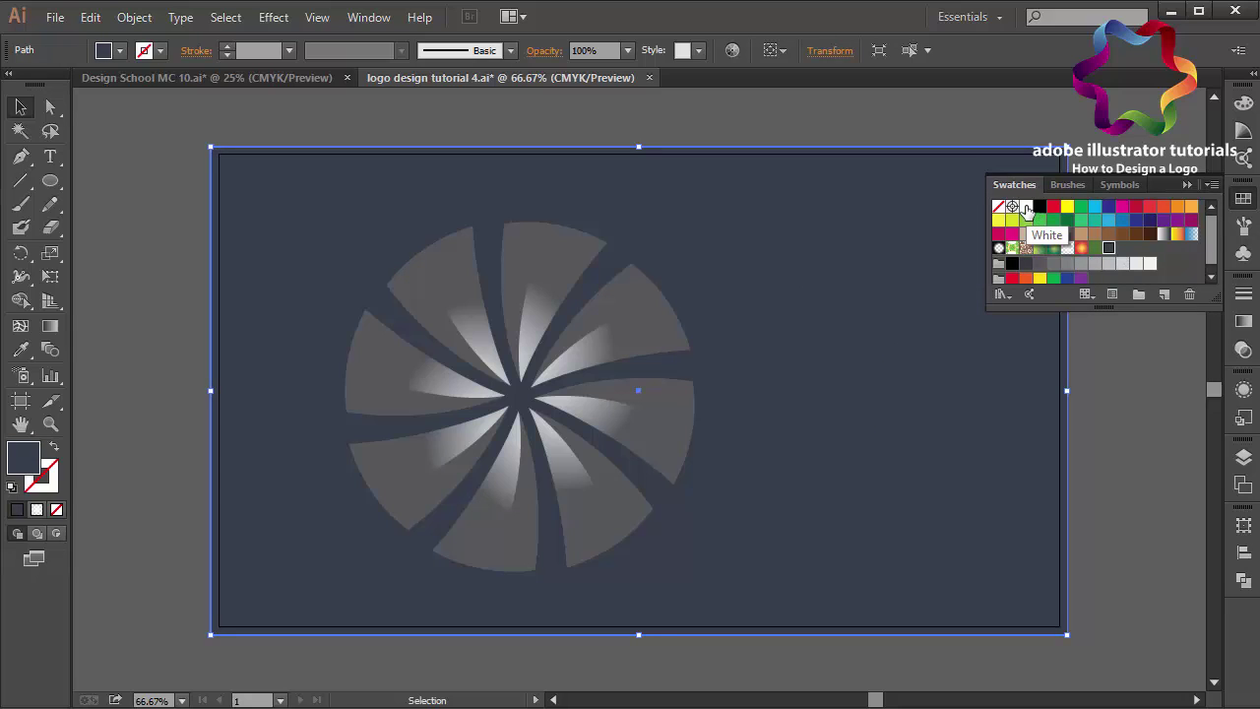
left_click(1150, 263)
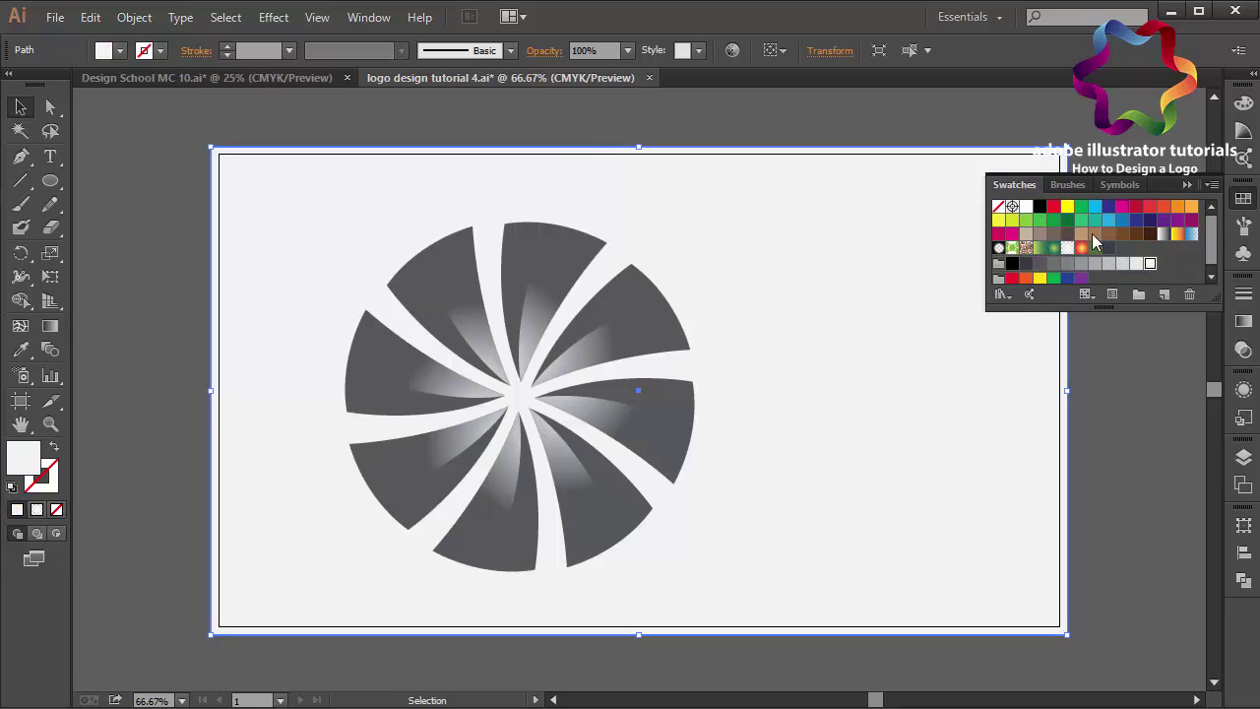
left_click(1027, 207)
left_click(1149, 266)
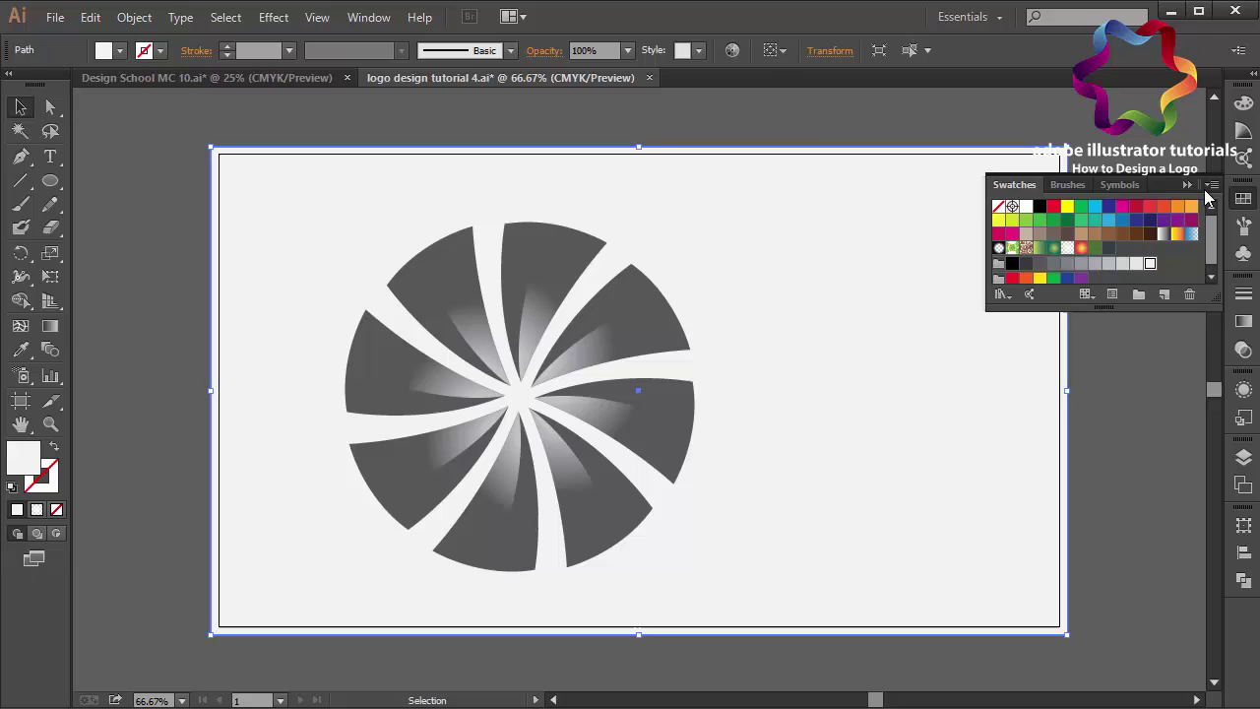
left_click(1190, 184)
left_click(1144, 242)
Step: Colour the top petal orange-red and the upper-left petal bright green
left_click(618, 288)
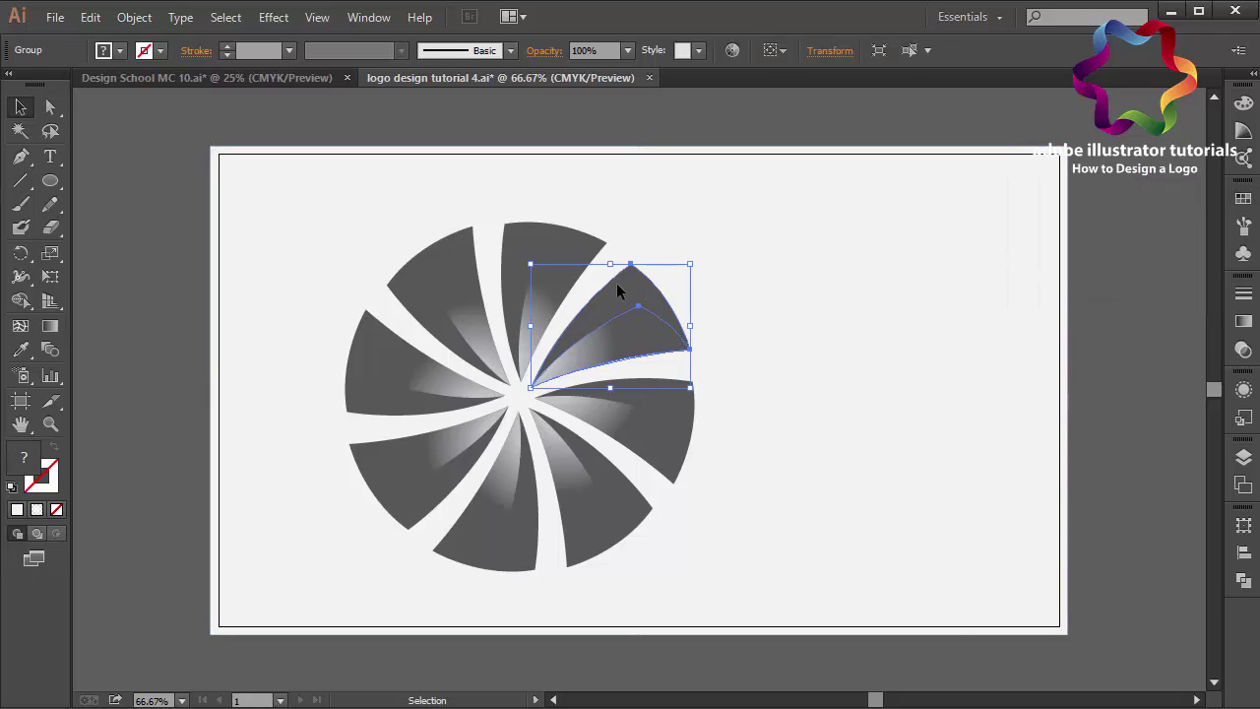
left_click(510, 254)
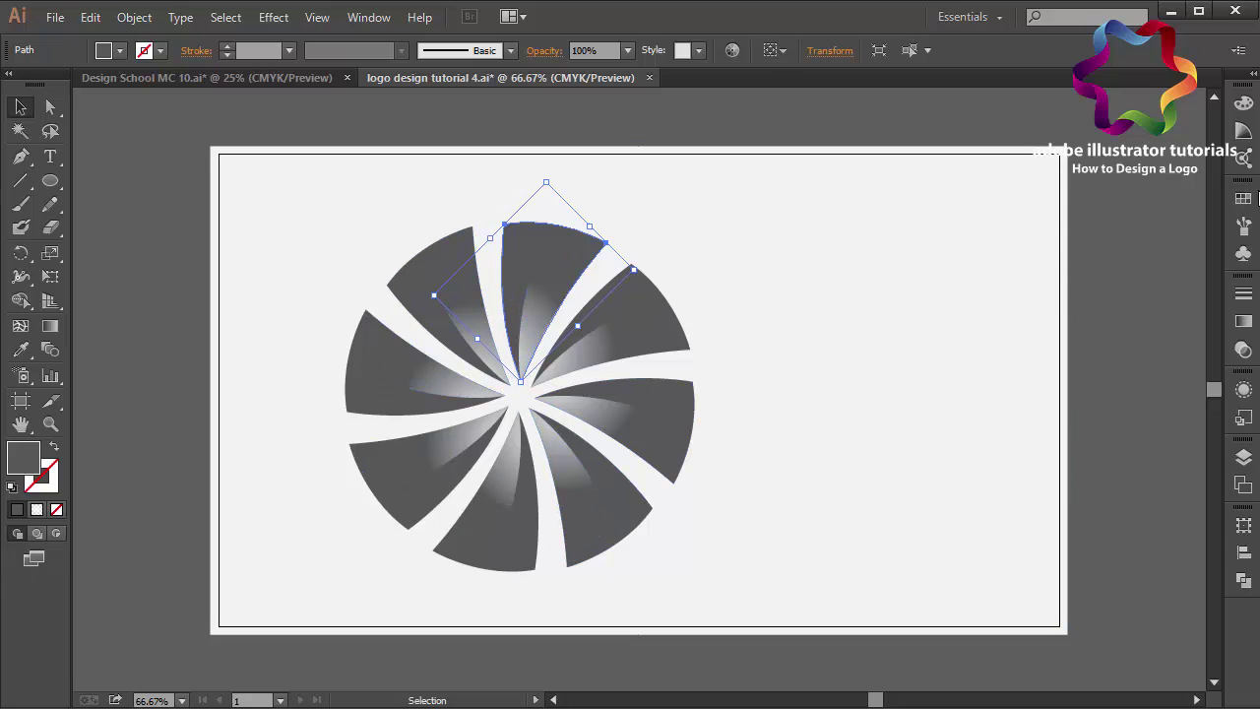
left_click(1245, 199)
left_click(1166, 209)
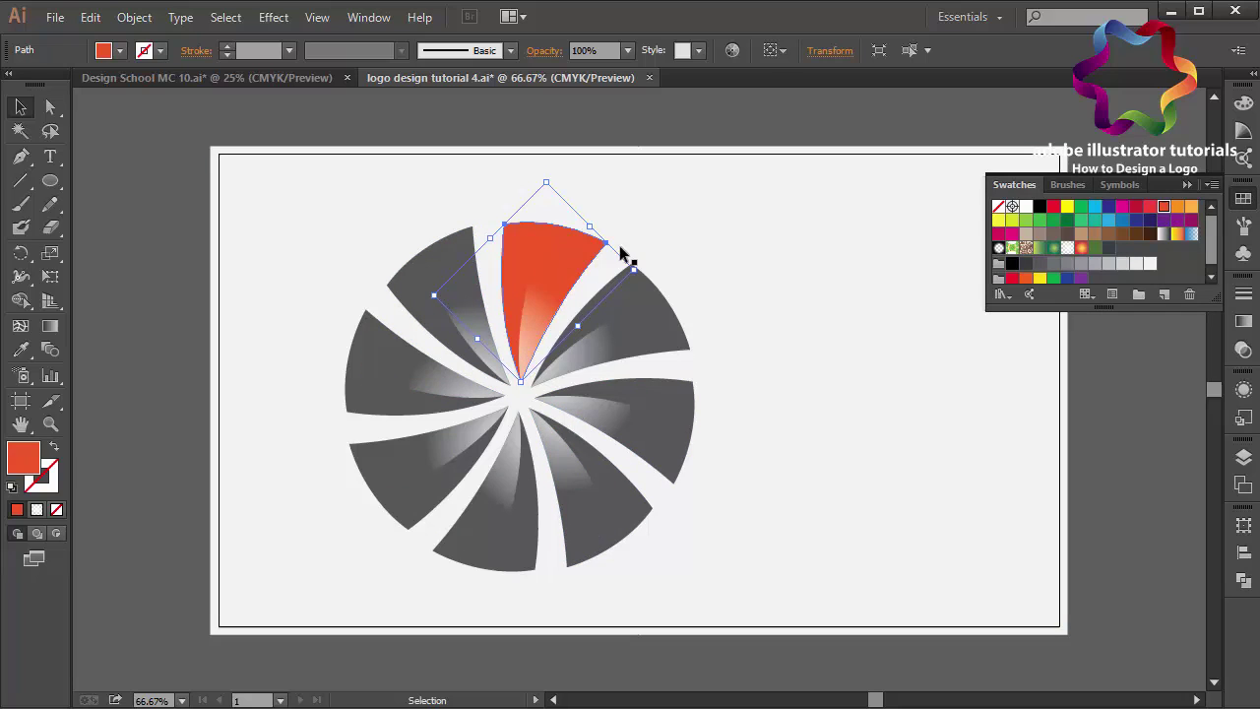
left_click(415, 297)
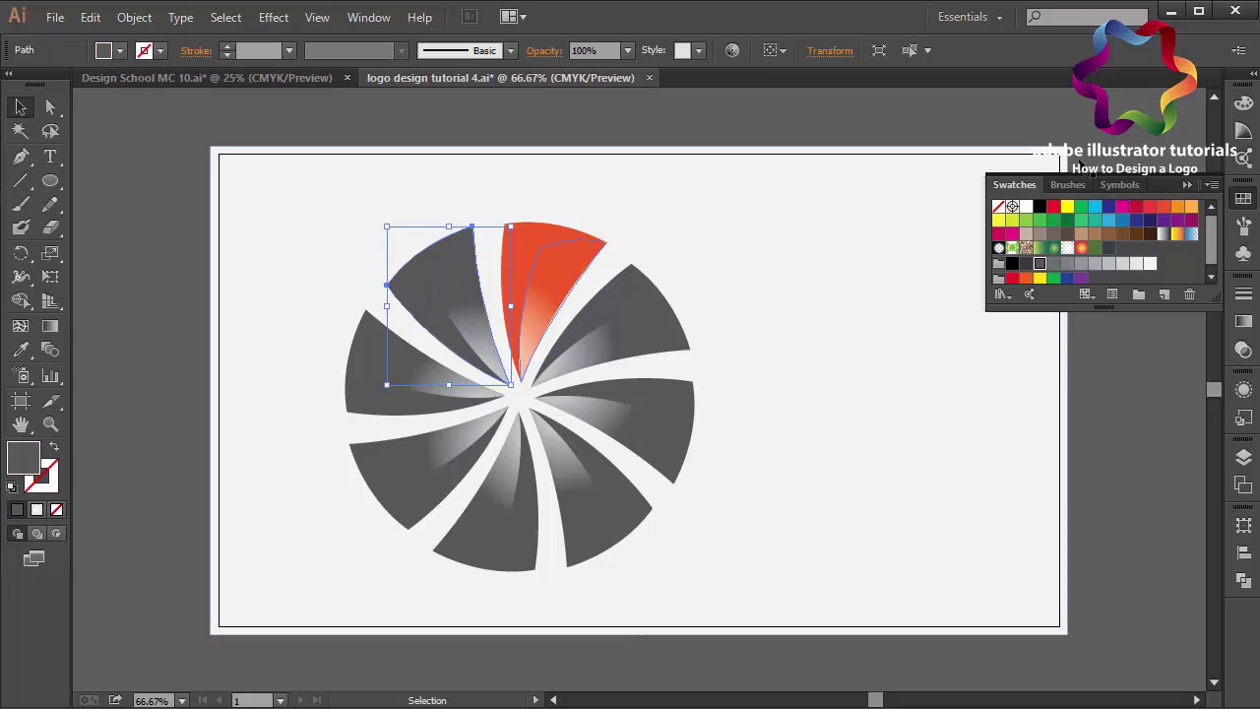
left_click(1068, 219)
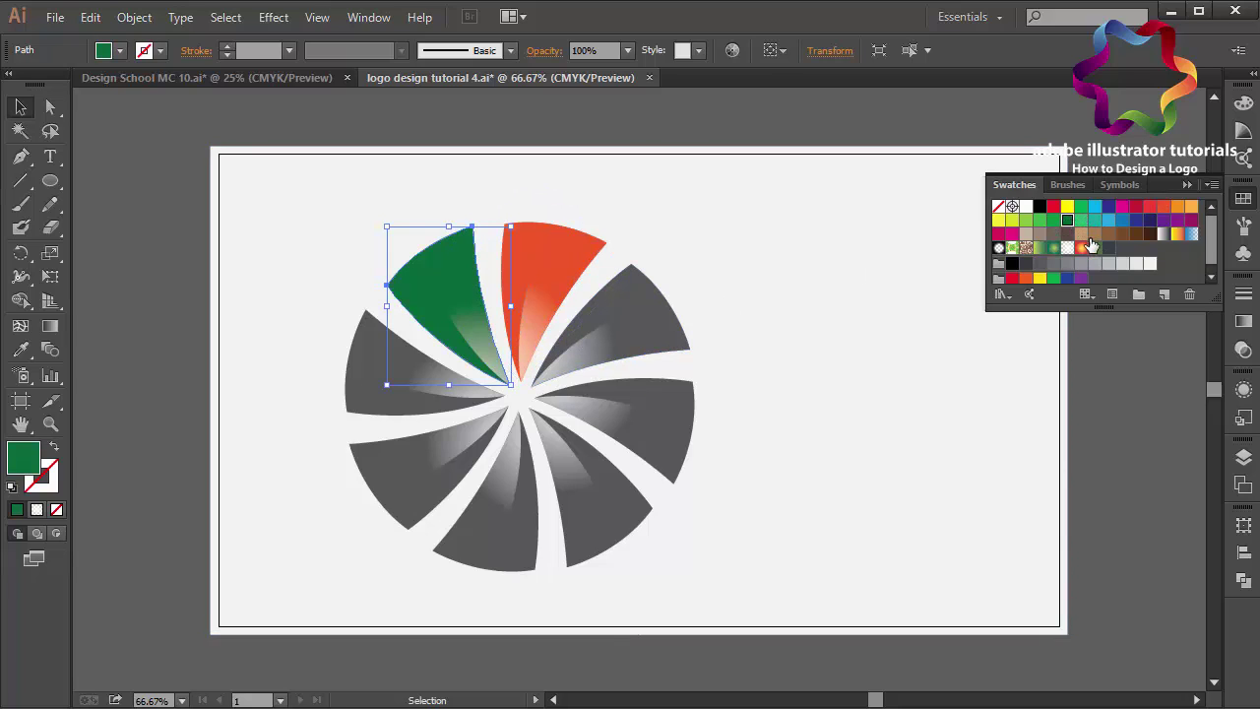
left_click(1054, 219)
Step: Colour the left petal dark blue and the lower-left petal purple
left_click(365, 412)
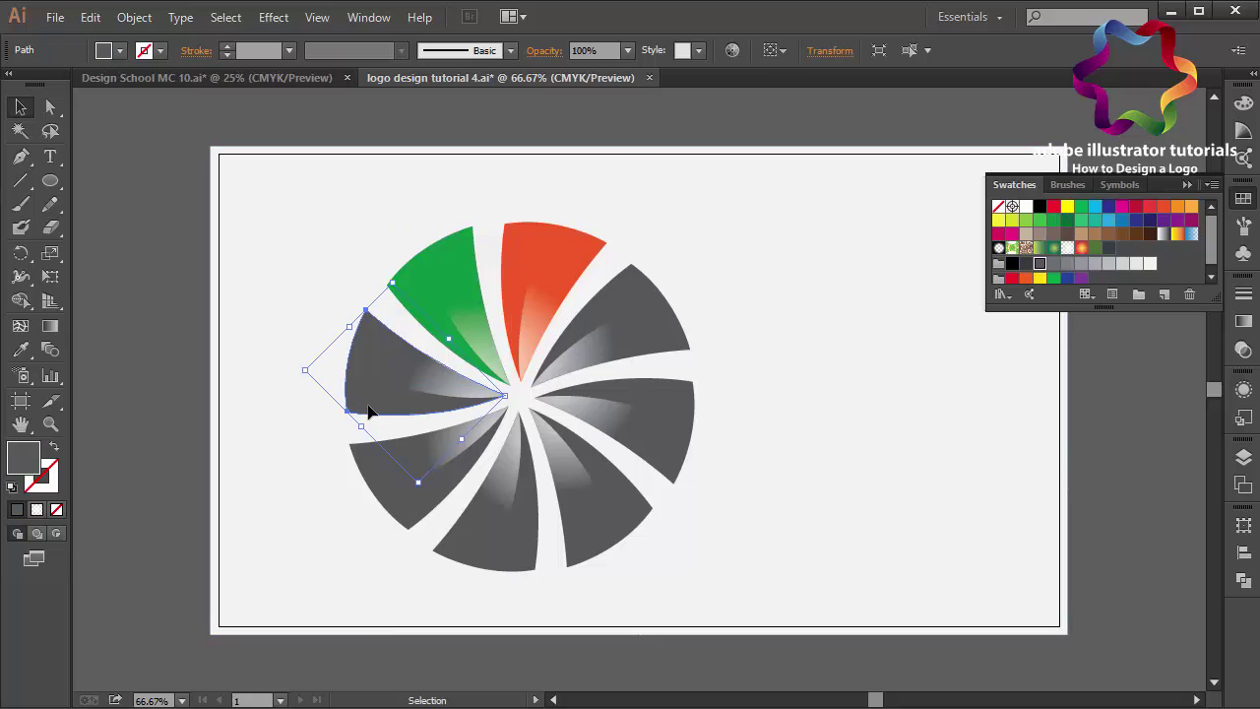
left_click(1123, 221)
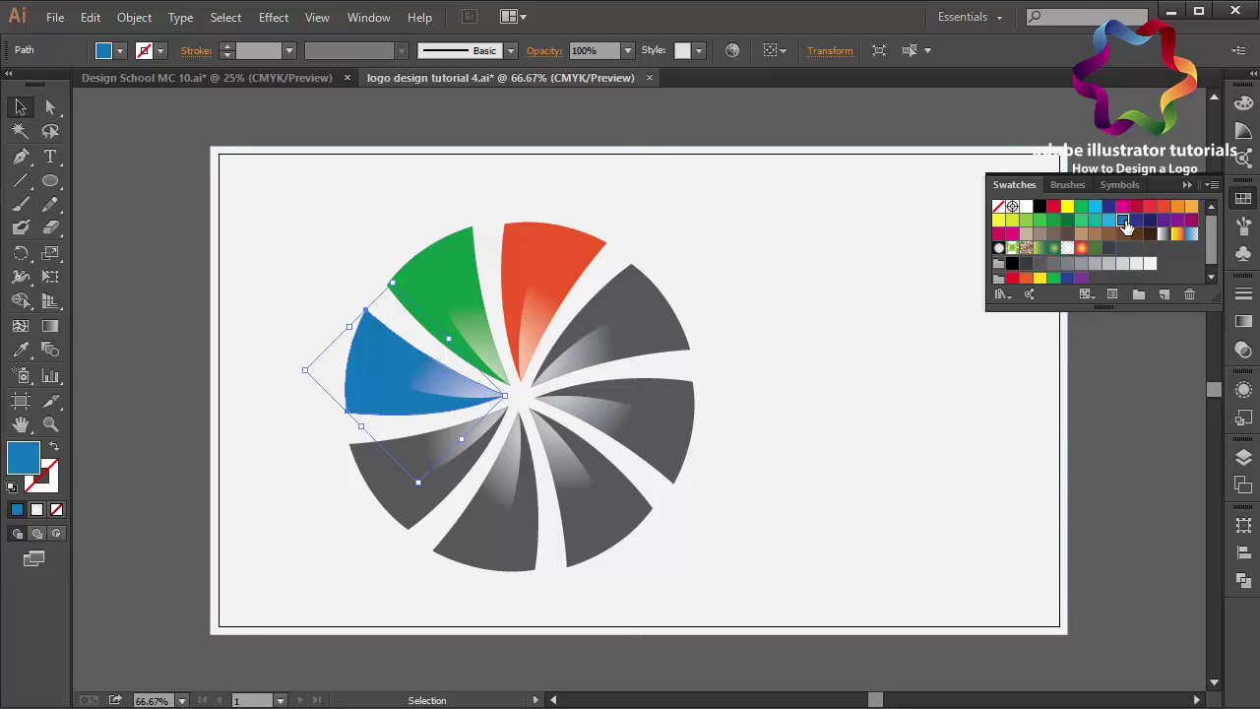
left_click(1137, 220)
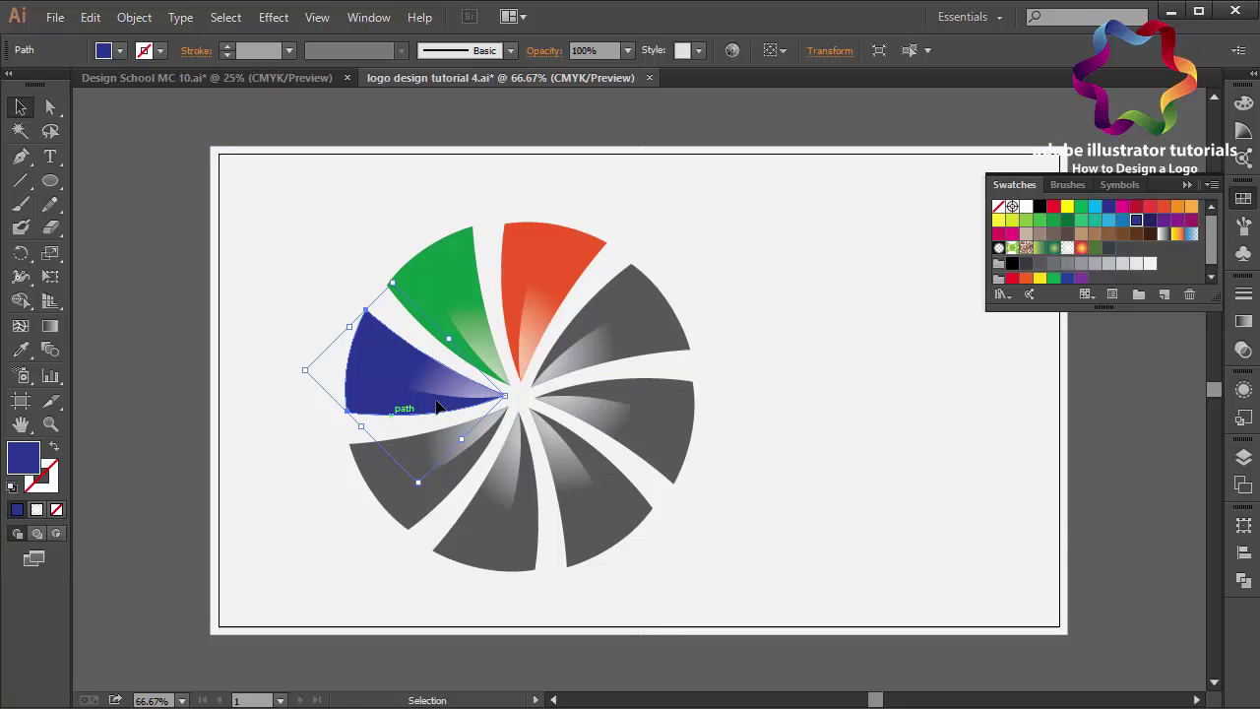
left_click(442, 502)
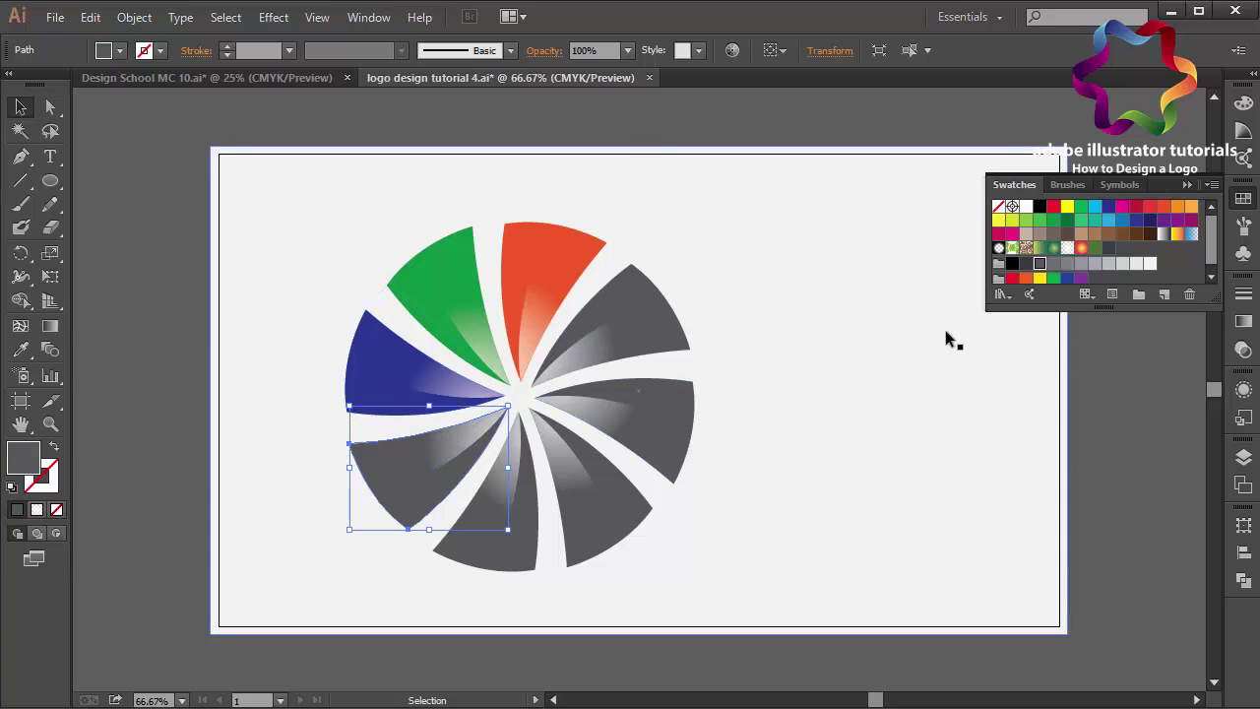
left_click(1177, 224)
Step: Colour the bottom petal dark brown and the lower-right petal magenta
left_click(539, 539)
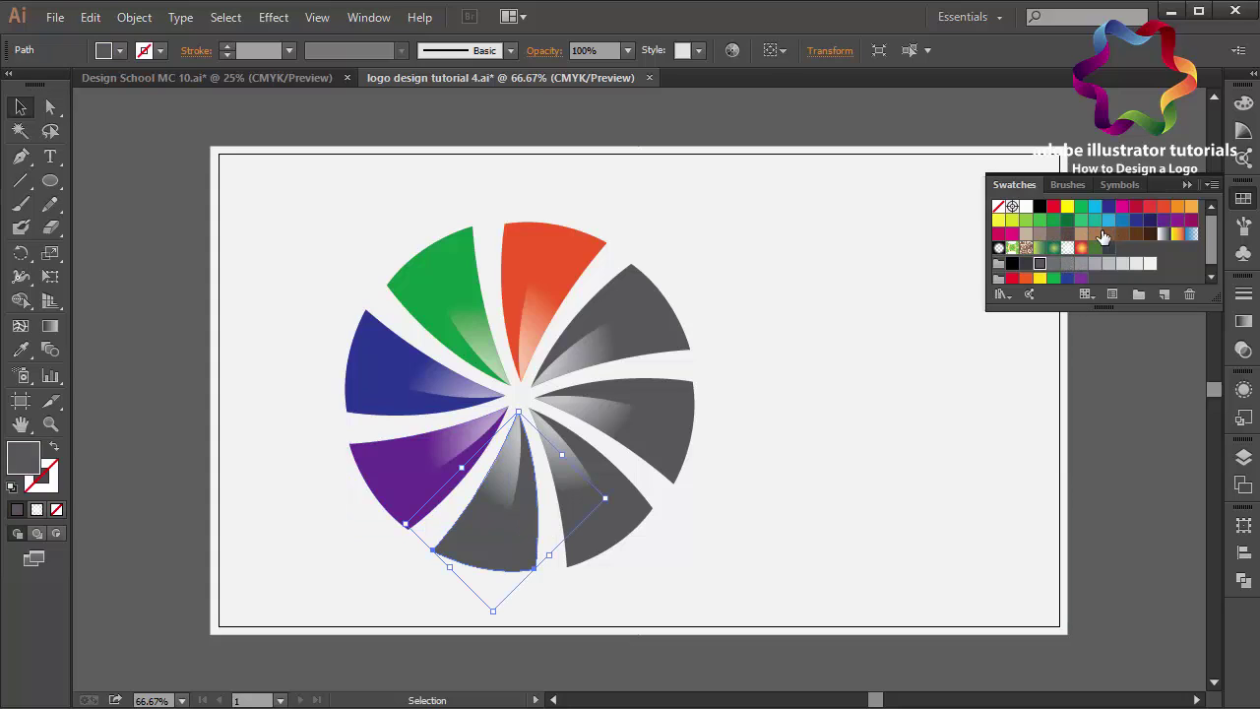
left_click(1054, 234)
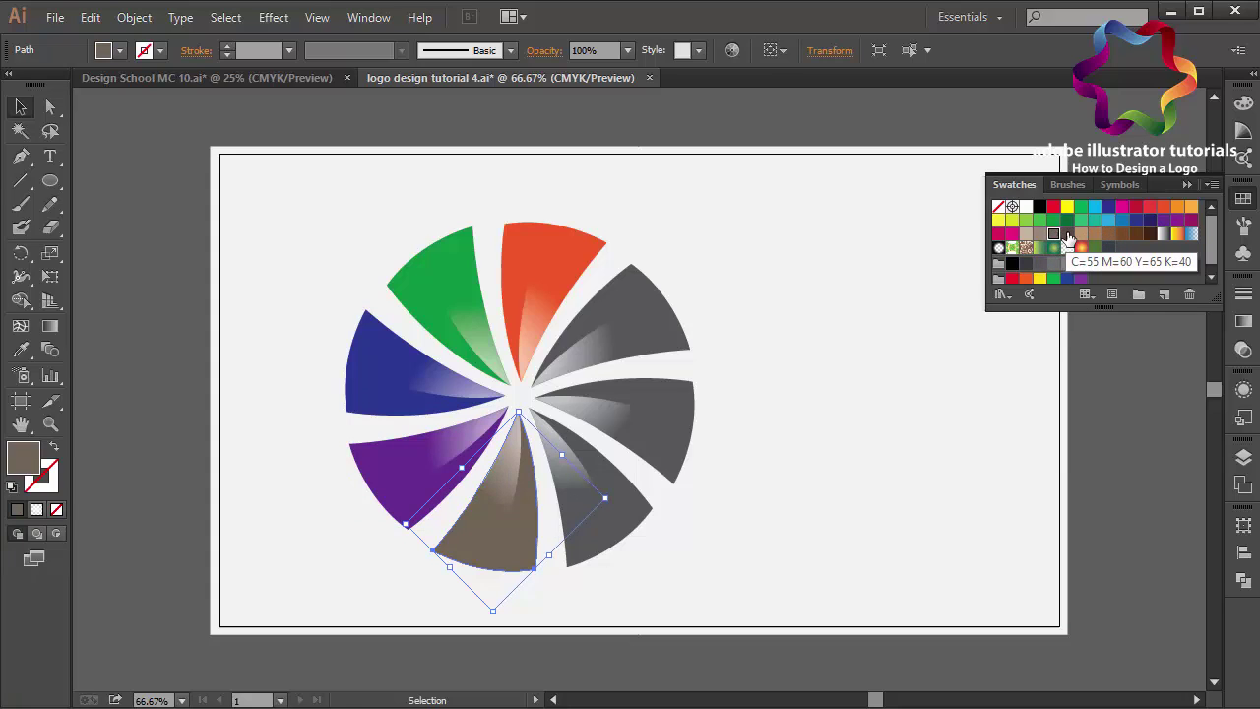
left_click(1067, 234)
left_click(638, 497)
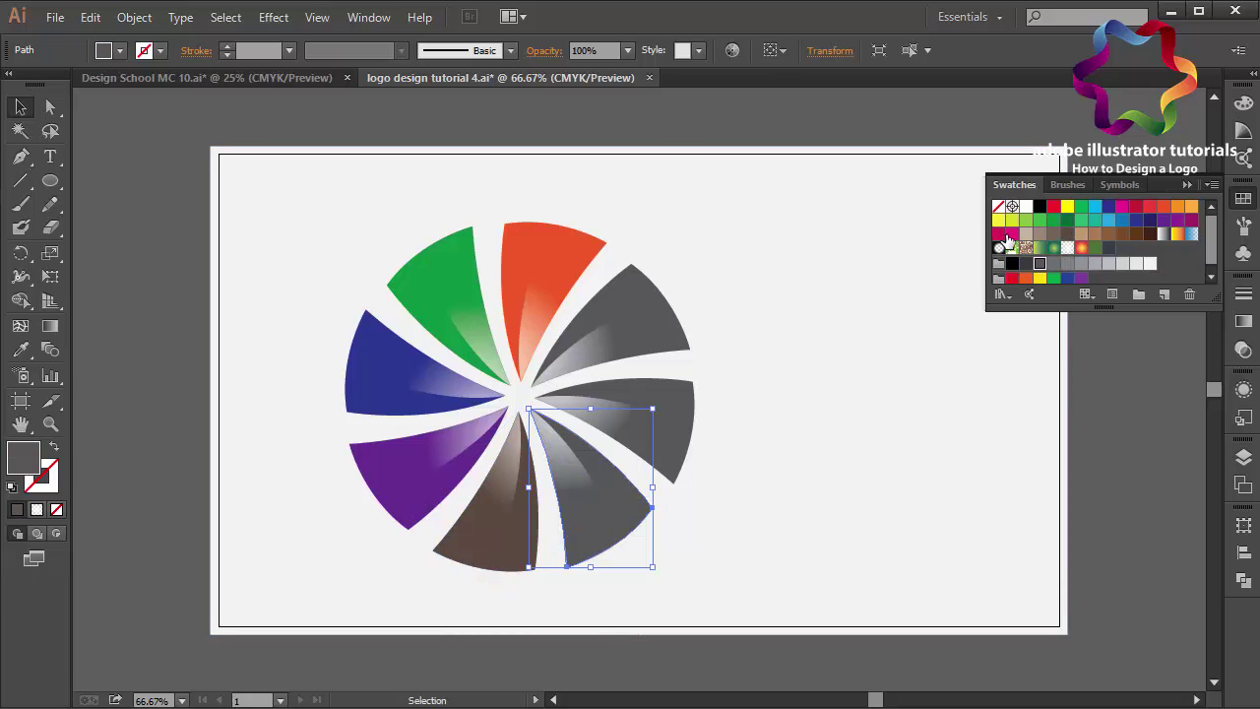
left_click(1006, 239)
Step: Colour the right petal olive yellow D6C921
left_click(635, 396)
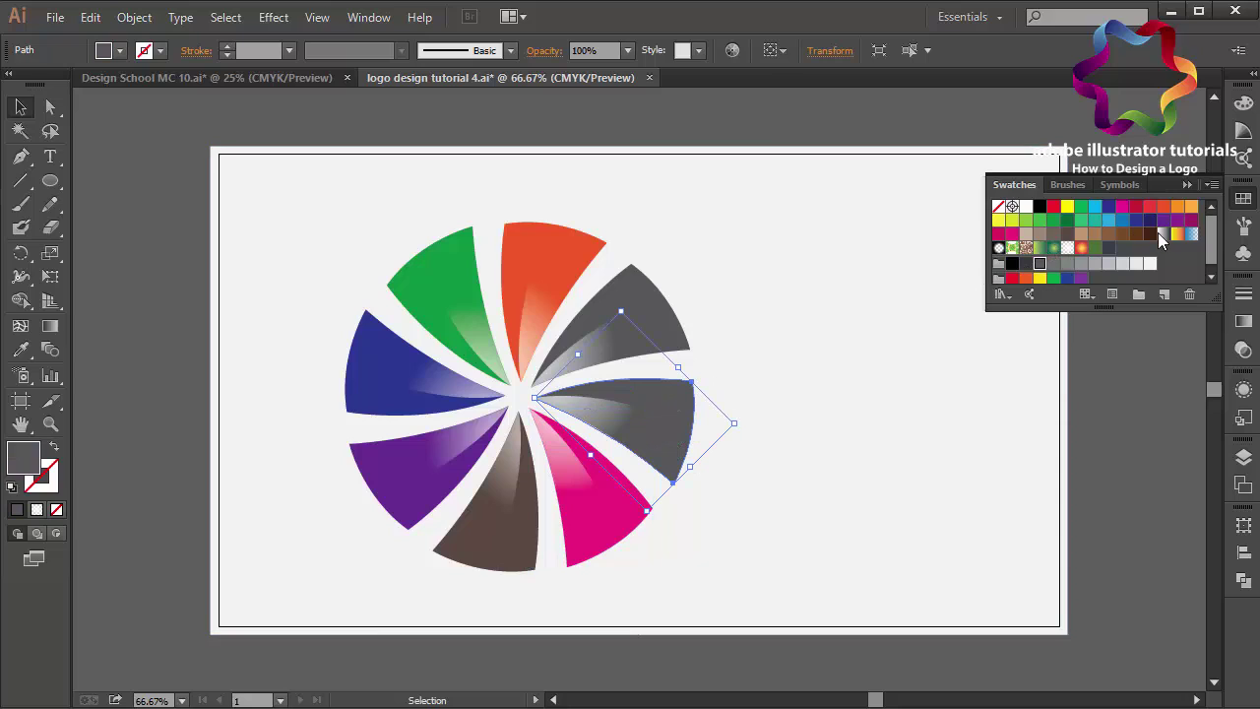
left_click(1069, 208)
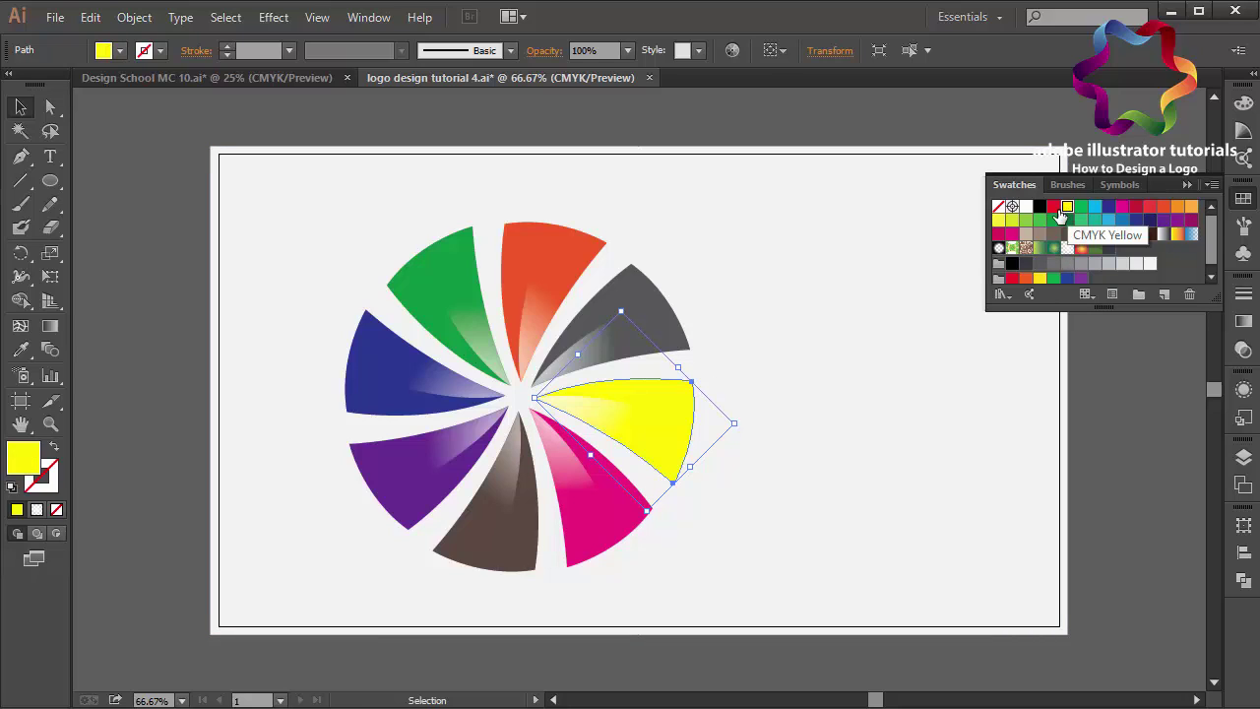
double_click(30, 472)
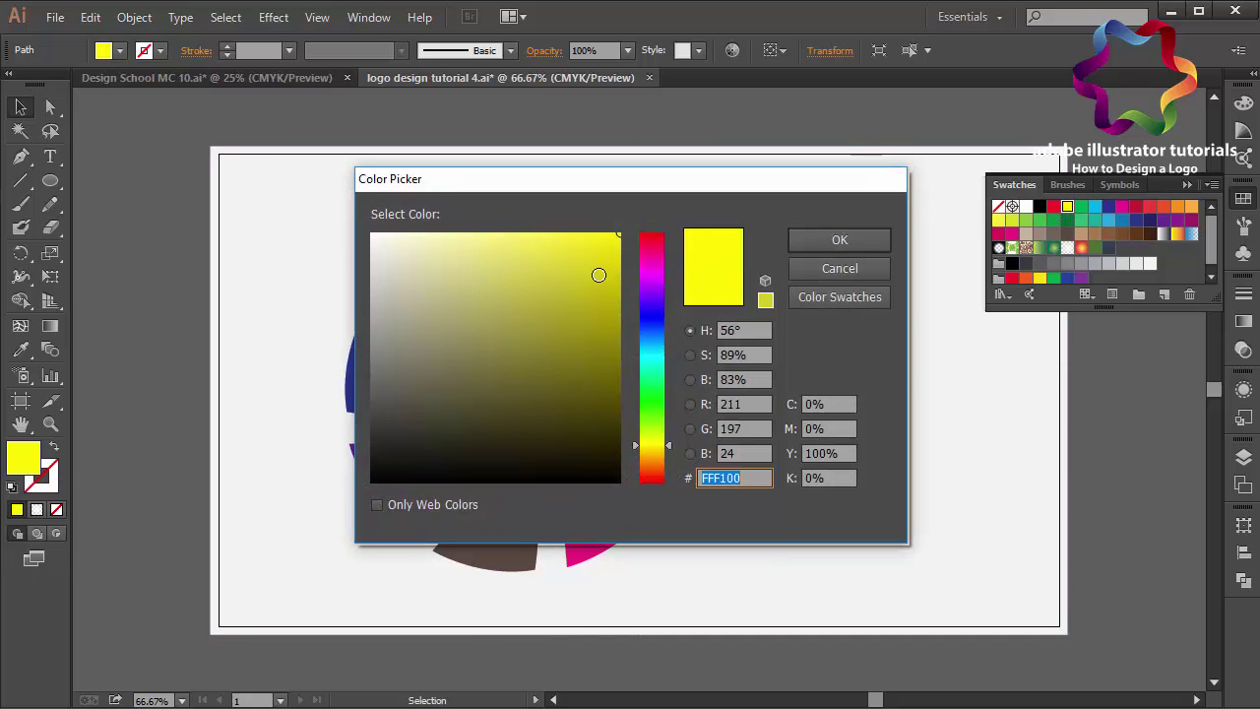
mouse_move(599, 274)
left_mouse_down()
mouse_move(628, 284)
mouse_move(581, 273)
left_mouse_up()
left_click(825, 243)
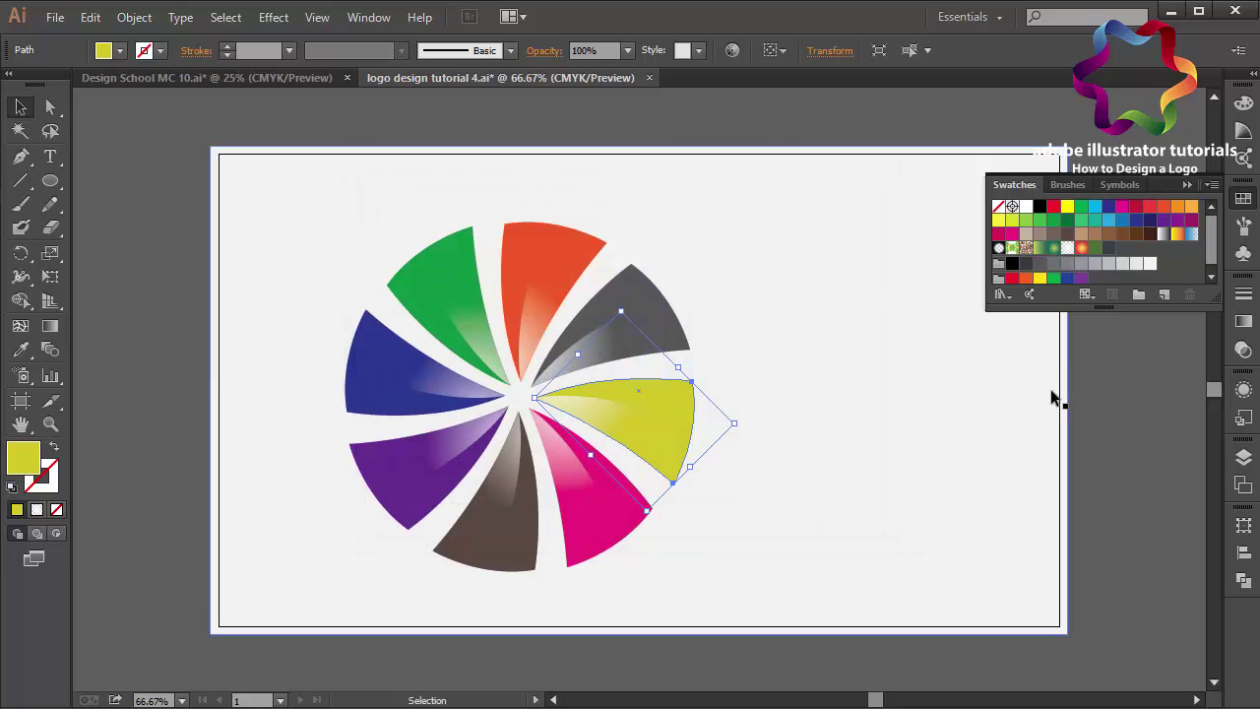
left_click(1077, 391)
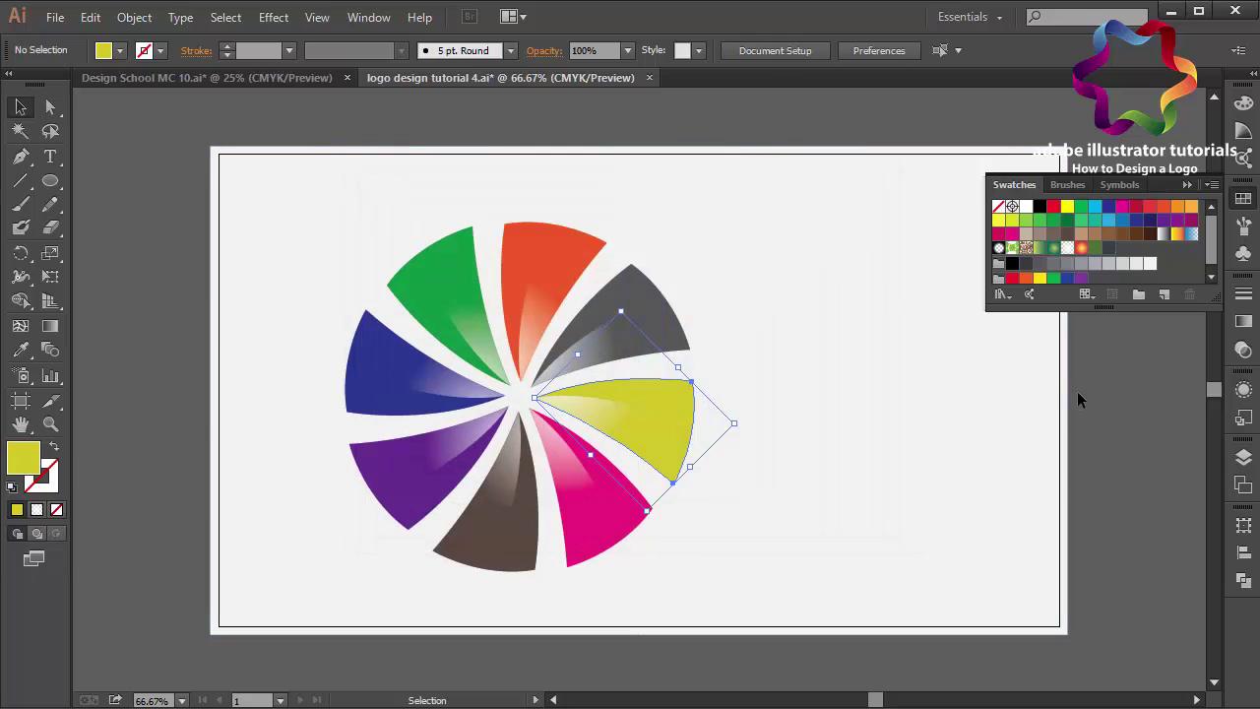
left_click(1187, 185)
Step: Select the eight petals, excluding the background, and group them
left_click_drag(224, 234, 722, 540)
left_click(865, 495, "shift")
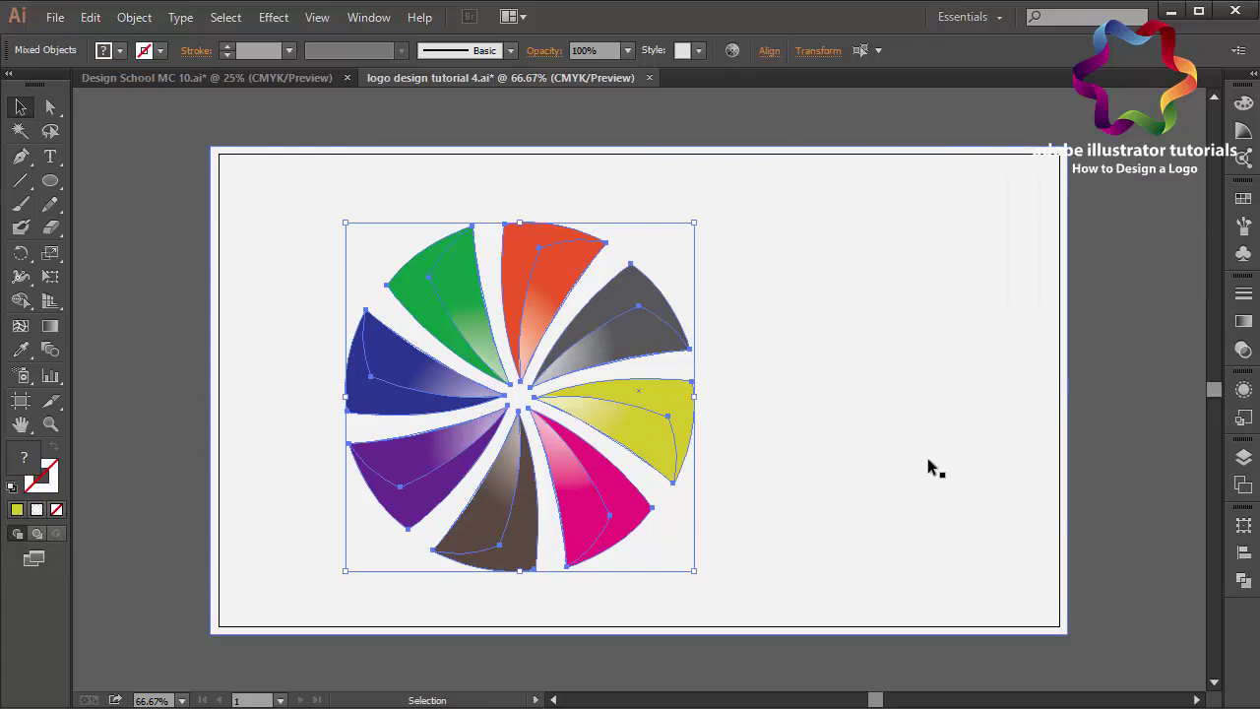
right_click(917, 327)
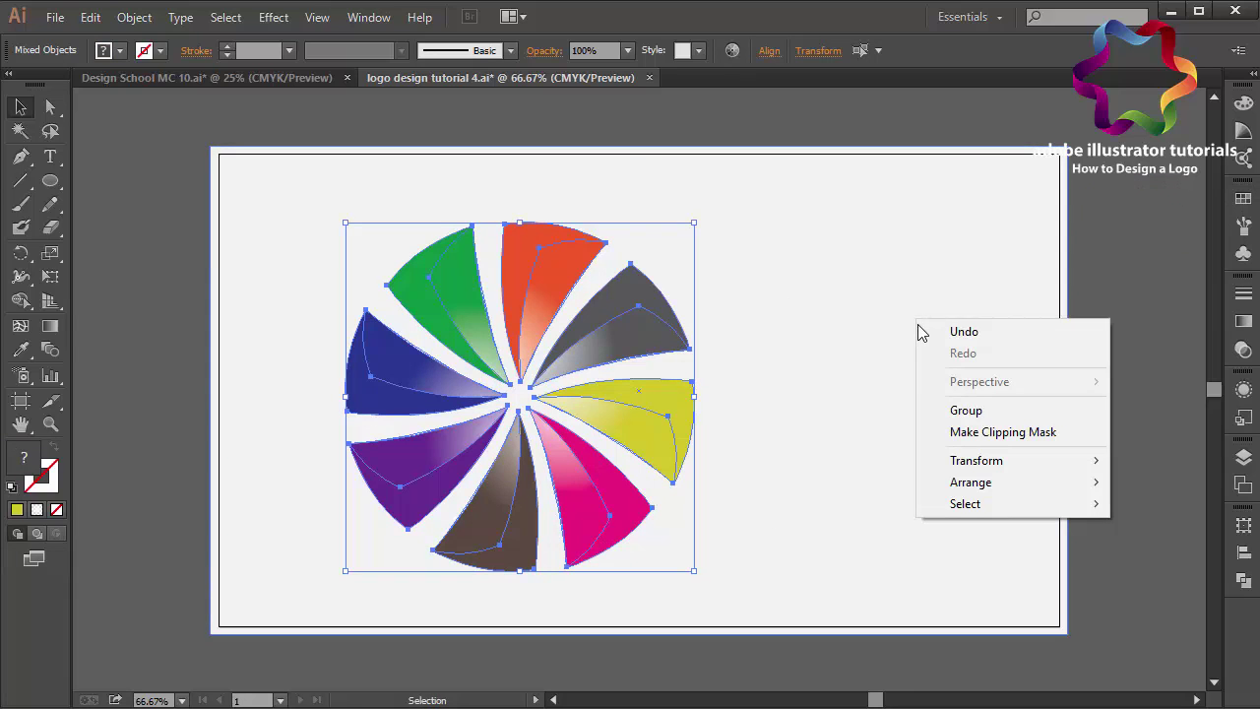
left_click(982, 411)
right_click(695, 291)
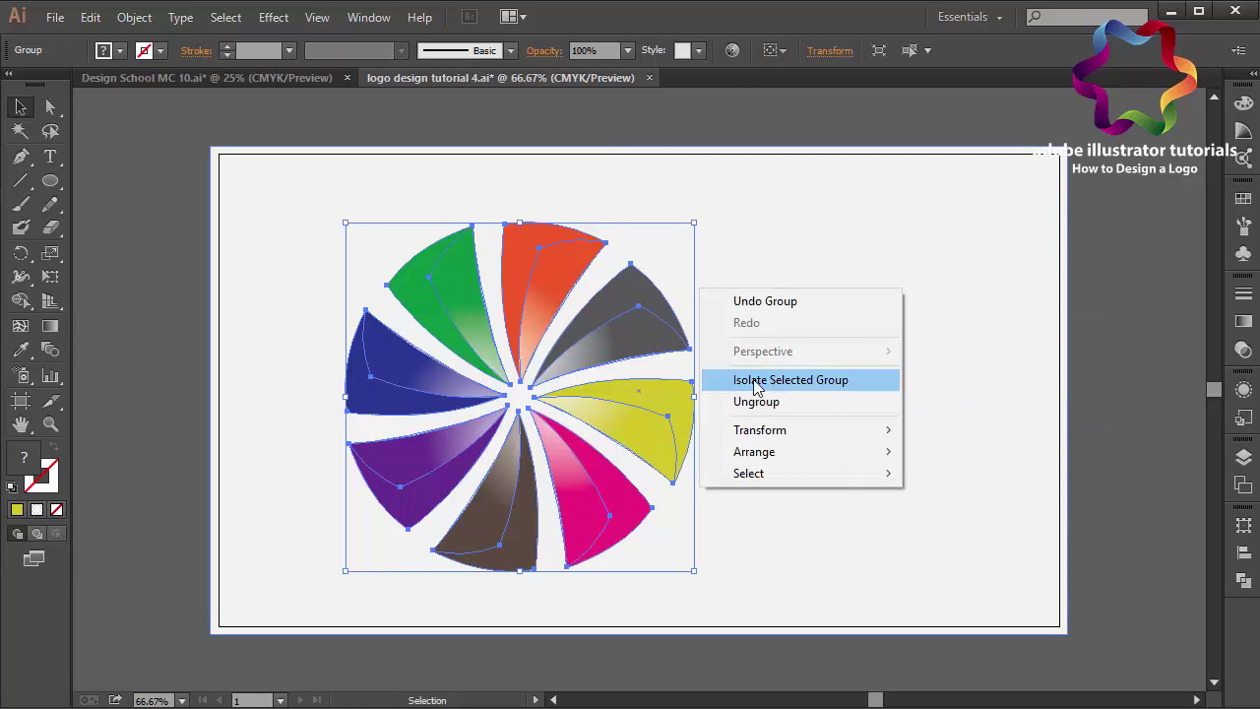
left_click(581, 302)
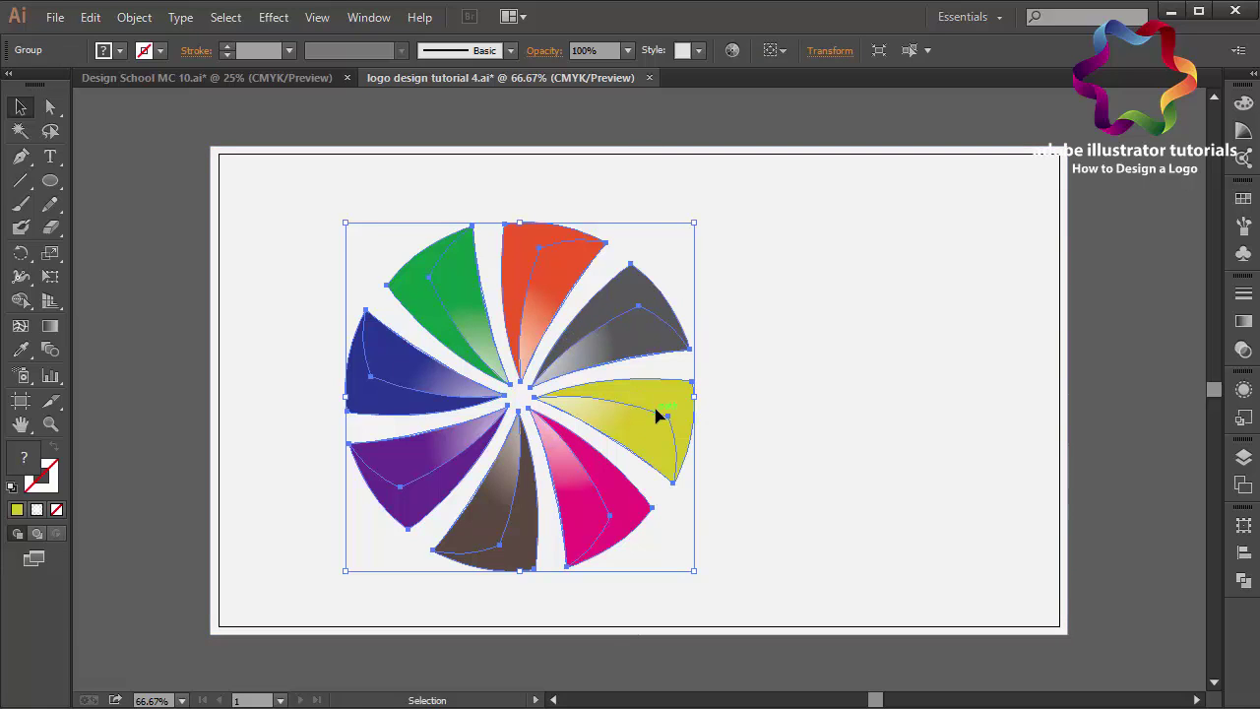
Step: Move the pinwheel group to the artboard centre and enlarge it to about 566.43 px
left_click_drag(654, 418, 777, 419)
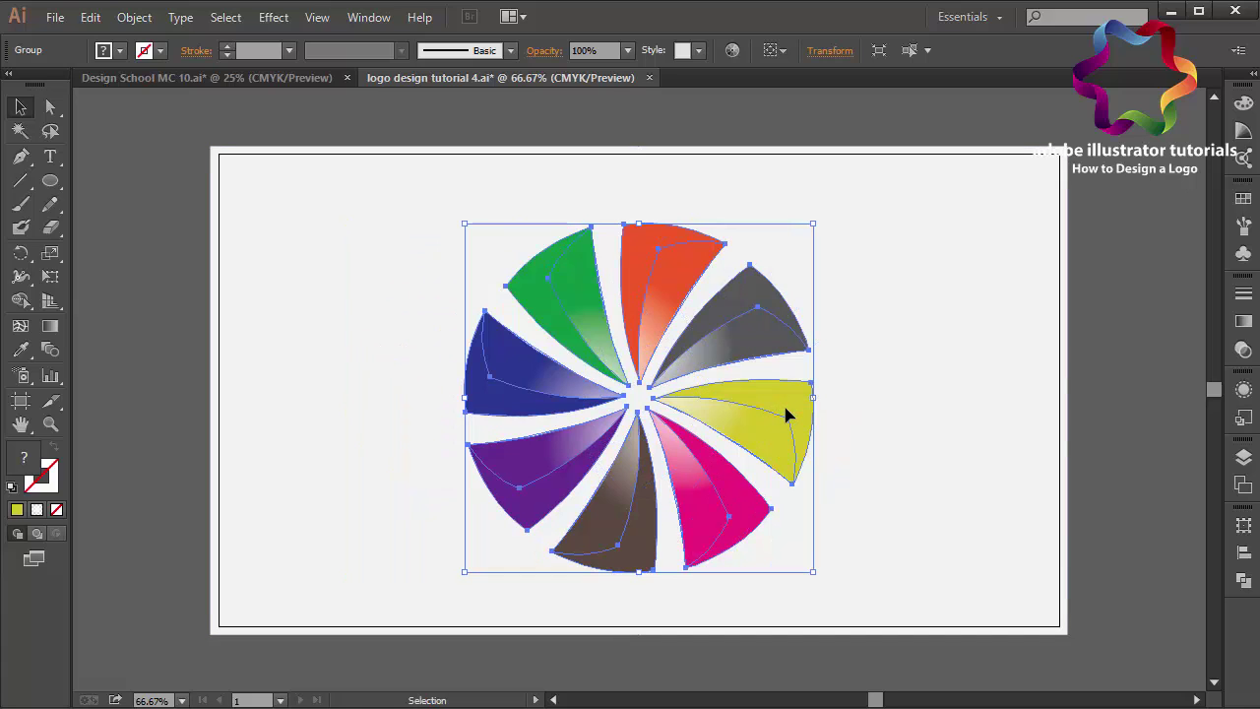
key("ctrl+minus")
key("ctrl+minus")
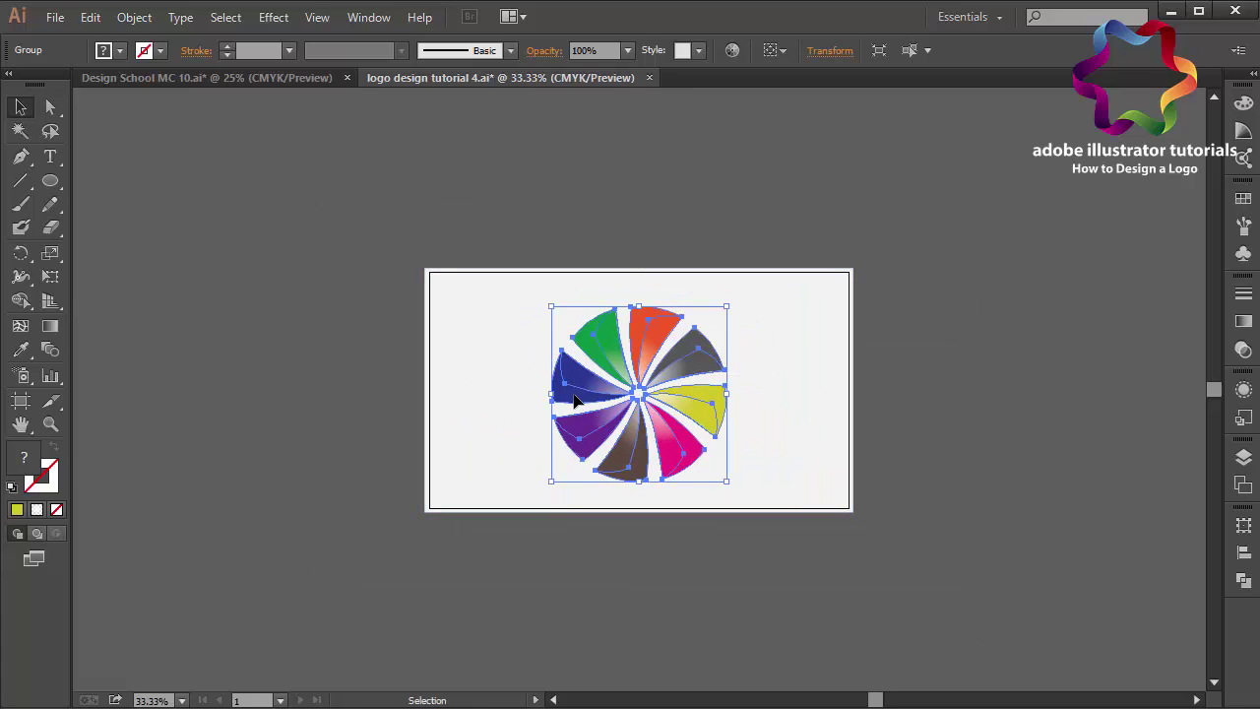
left_click_drag(555, 393, 541, 395)
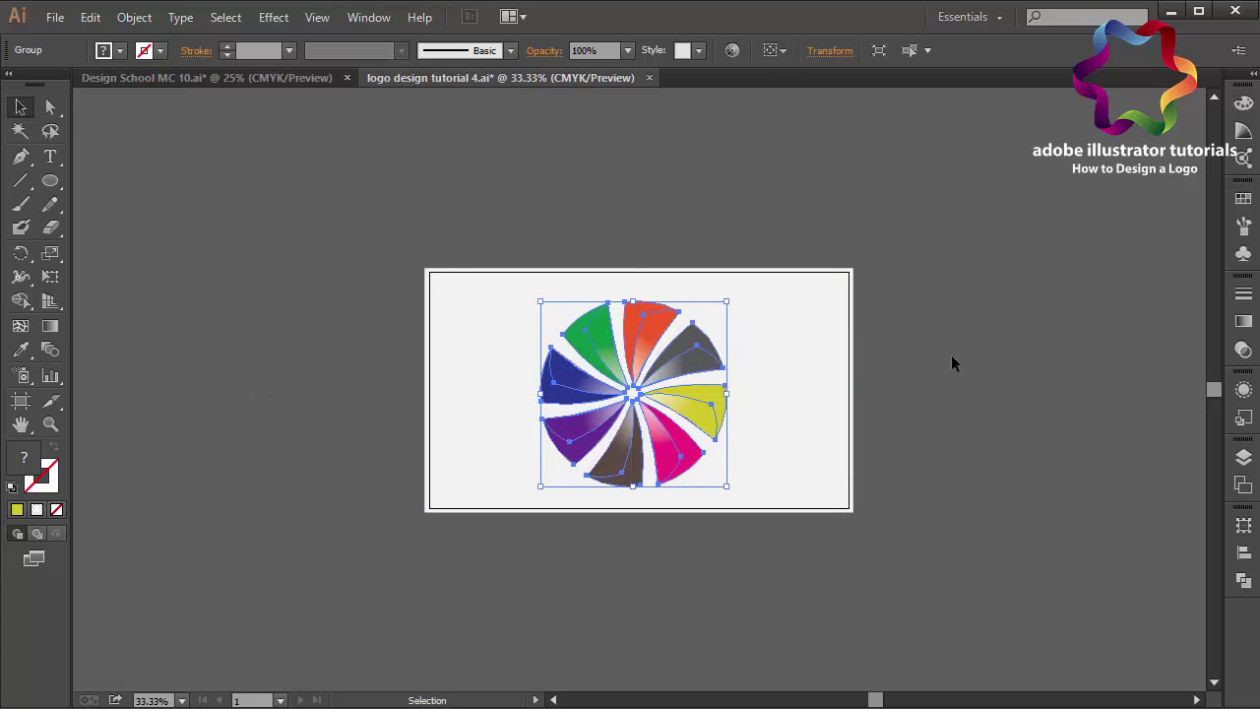
key("shift+Up")
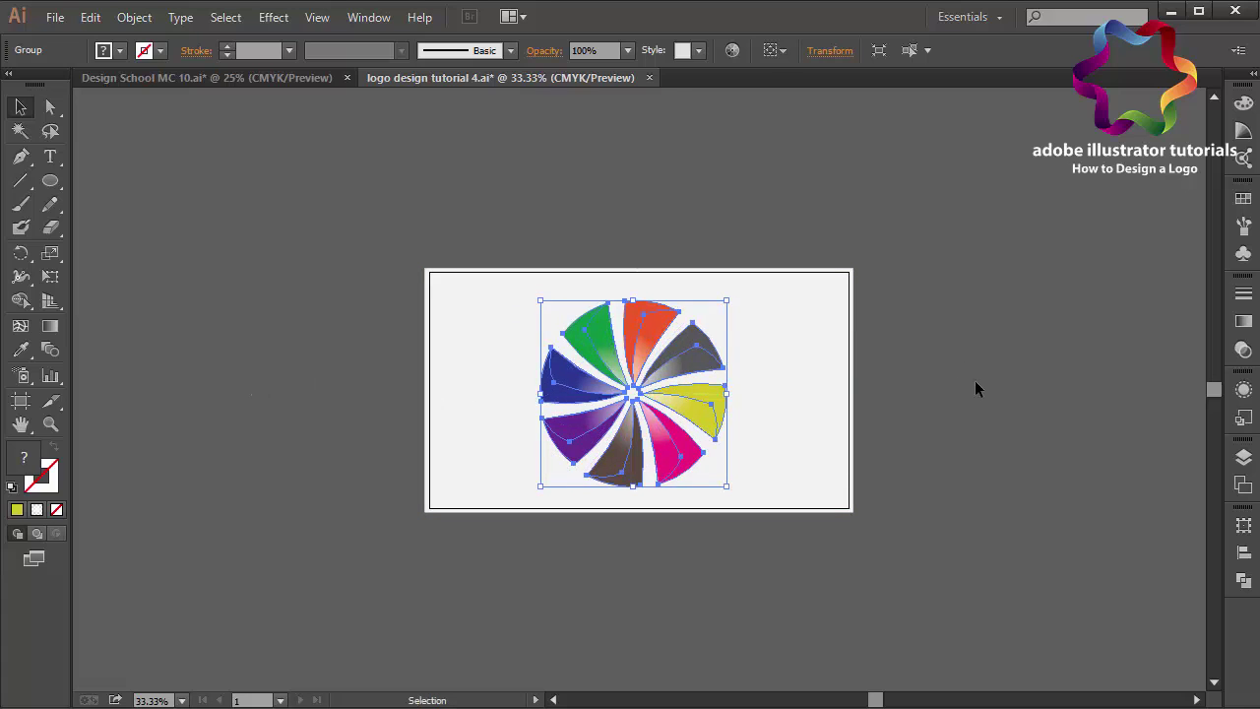
left_click(975, 383)
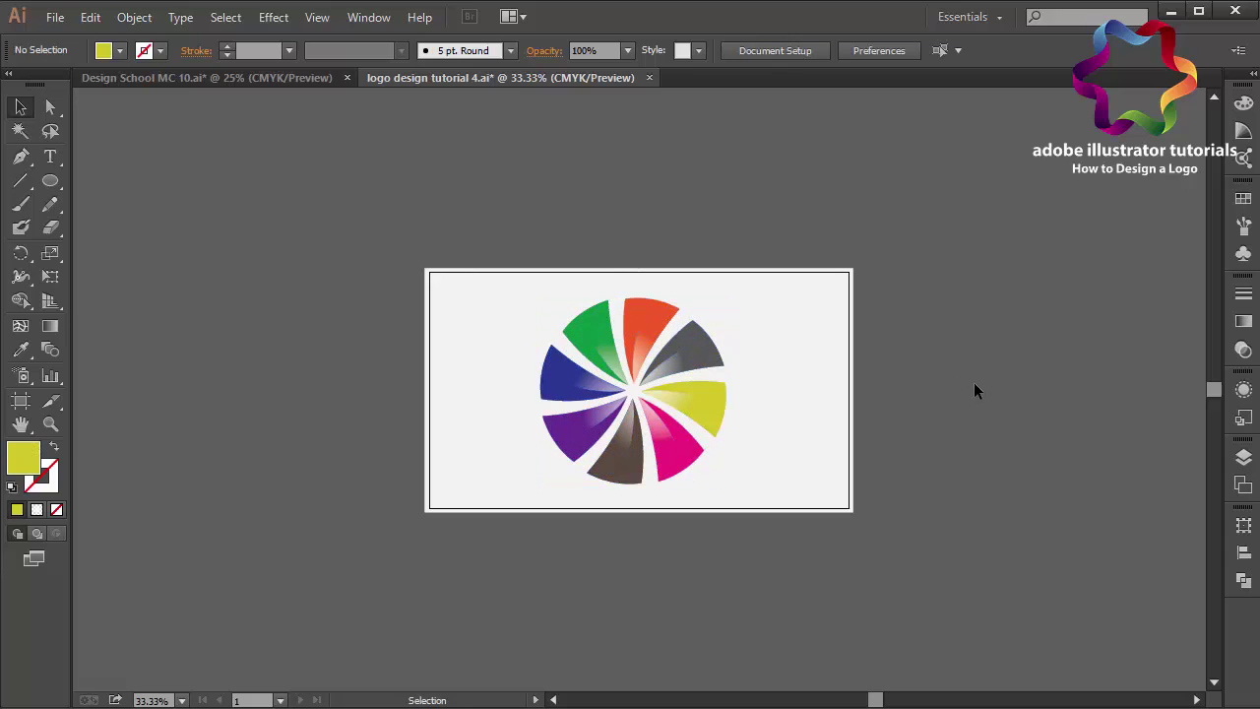
key("ctrl+plus")
key("ctrl+plus")
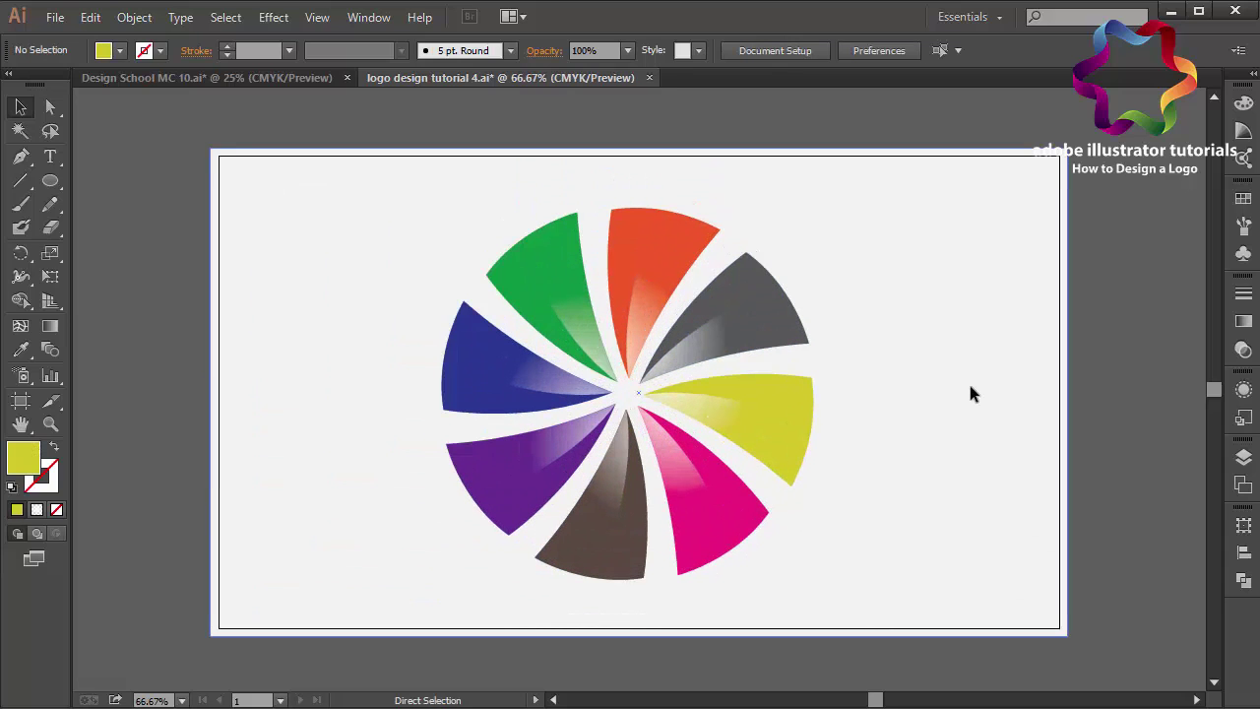